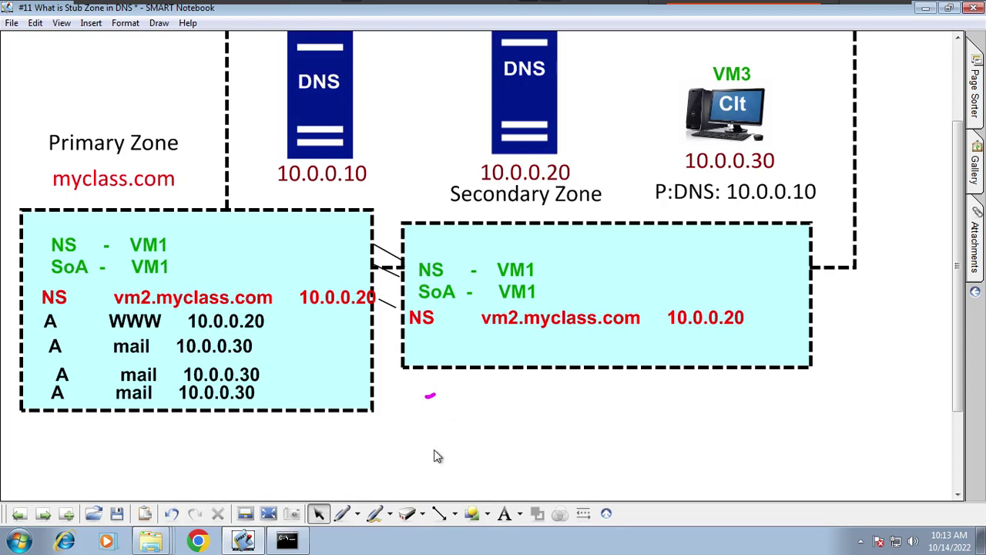
Step: Draw magenta pen arrows from 10.0.0.20 toward the secondary zone's NS record and box
left_click(342, 513)
mouse_move(372, 299)
left_mouse_down()
mouse_move(400, 308)
mouse_move(403, 322)
left_mouse_up()
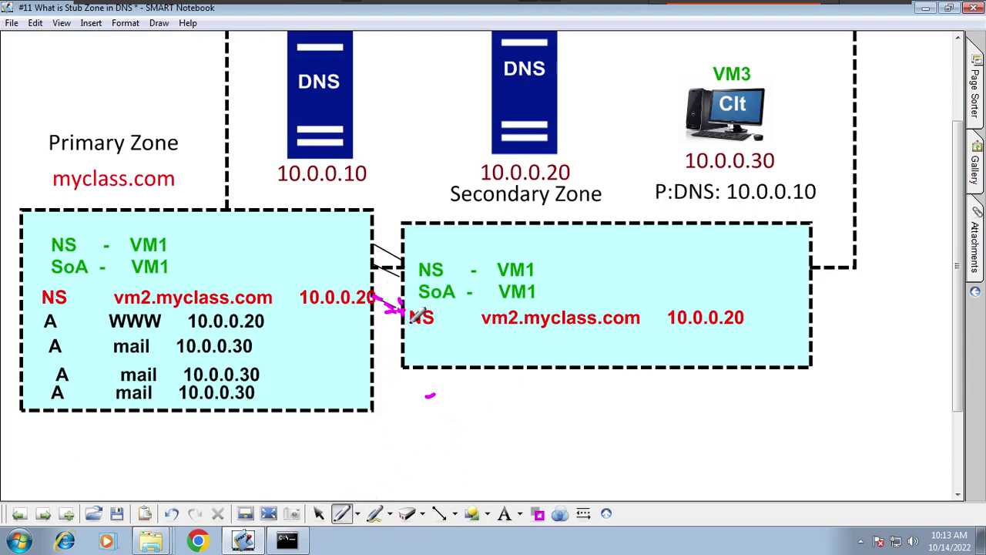
left_click_drag(869, 302, 837, 305)
left_click_drag(832, 305, 823, 305)
left_click_drag(826, 297, 824, 311)
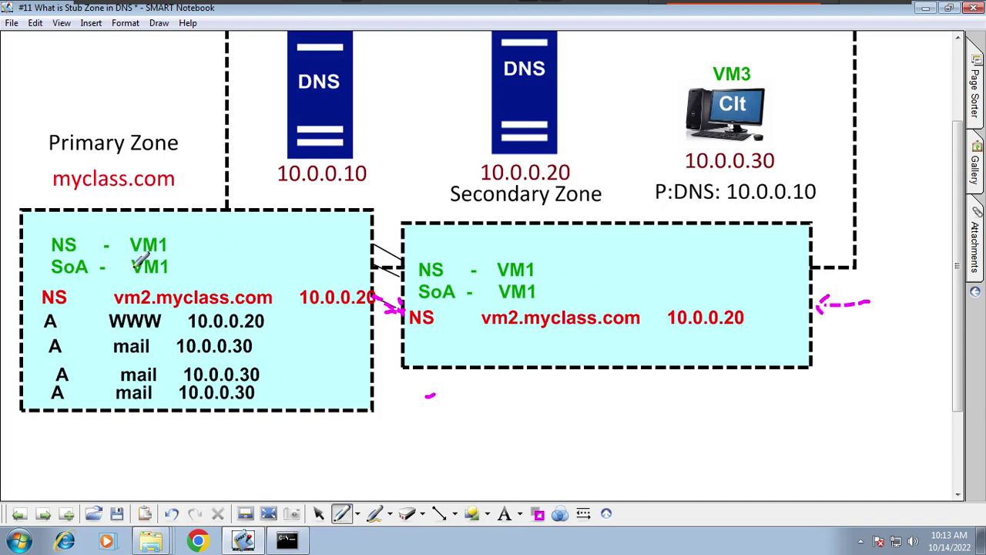
left_click(318, 513)
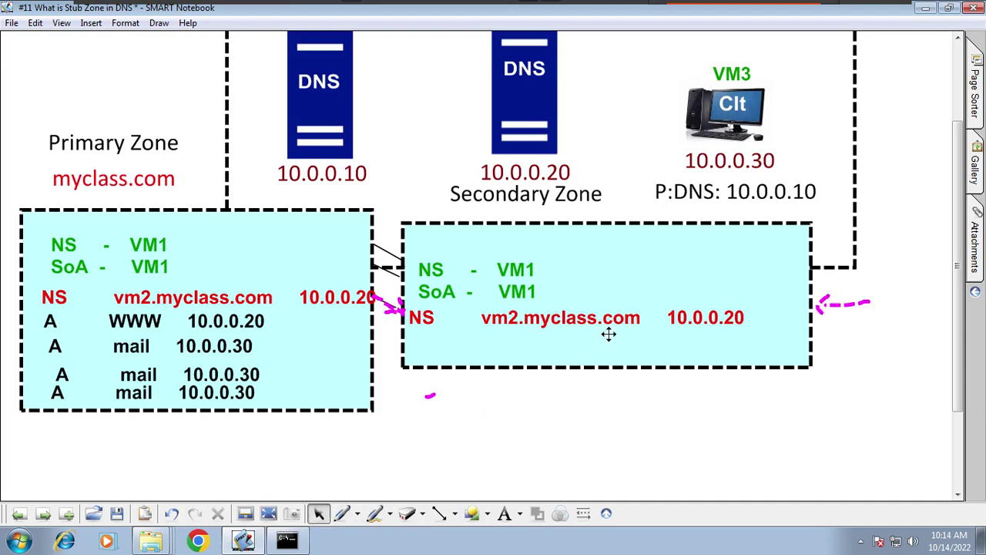
Step: Change the secondary zone's NS record to vm1.myclass.com 10.0.0.10 and nudge it into place
double_click(742, 319)
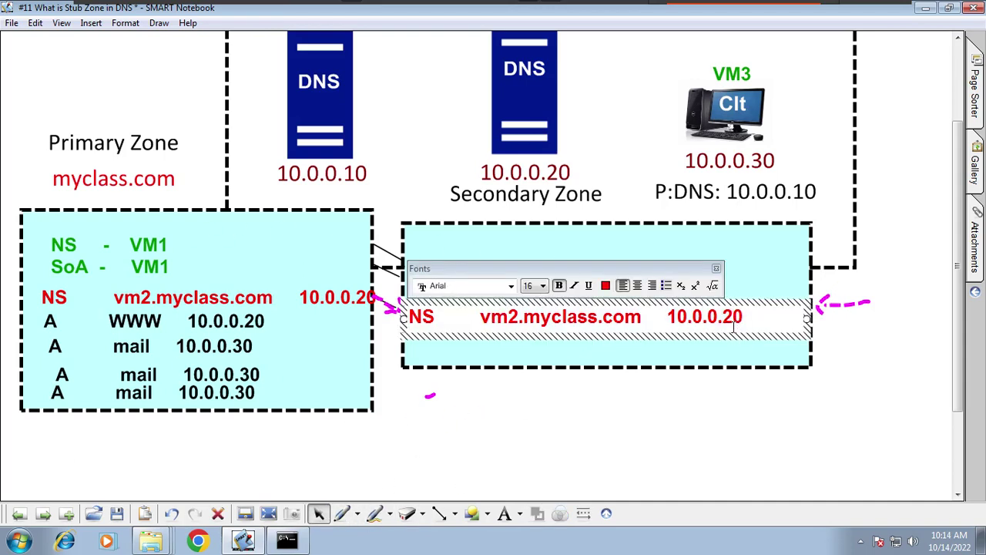
key("BackSpace")
key("BackSpace")
type("10")
left_click(667, 448)
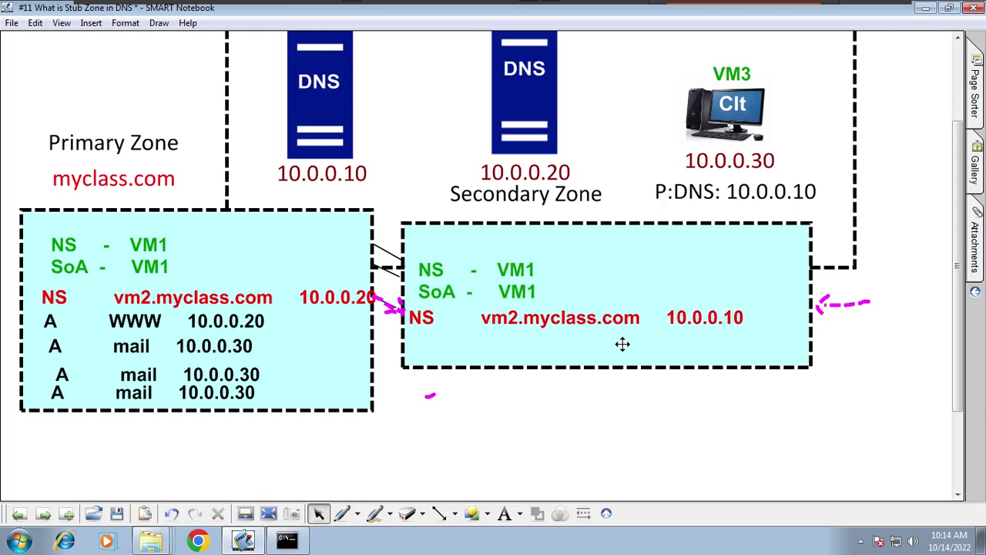
double_click(528, 322)
key("BackSpace")
type("1")
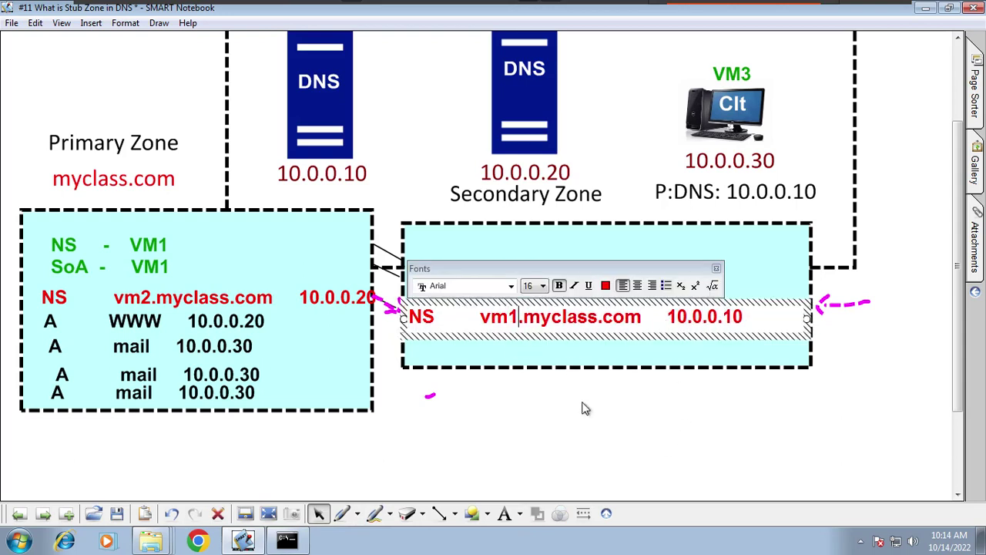
left_click(589, 441)
left_click_drag(499, 339, 507, 343)
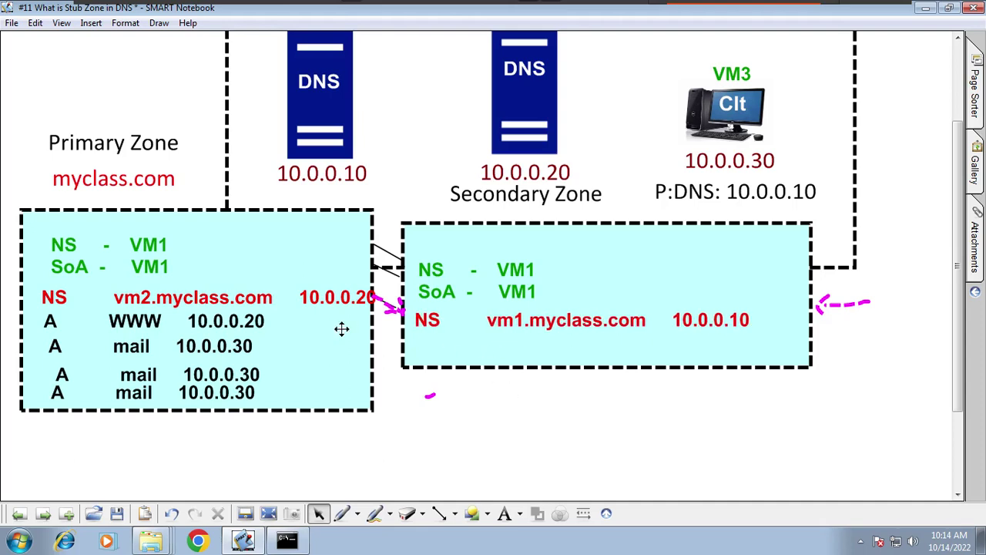
Step: Change the primary zone's NS record to vm1.myclass.com 10.0.0.10 and nudge it left
left_click(135, 306)
left_click(136, 307)
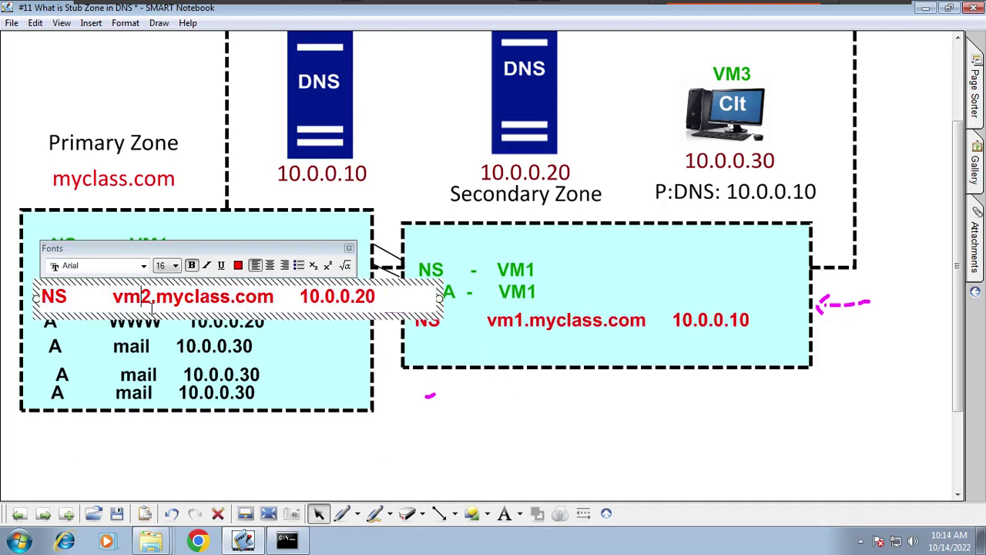
key("Delete")
type("1")
key("BackSpace")
key("BackSpace")
type("10")
left_click(508, 420)
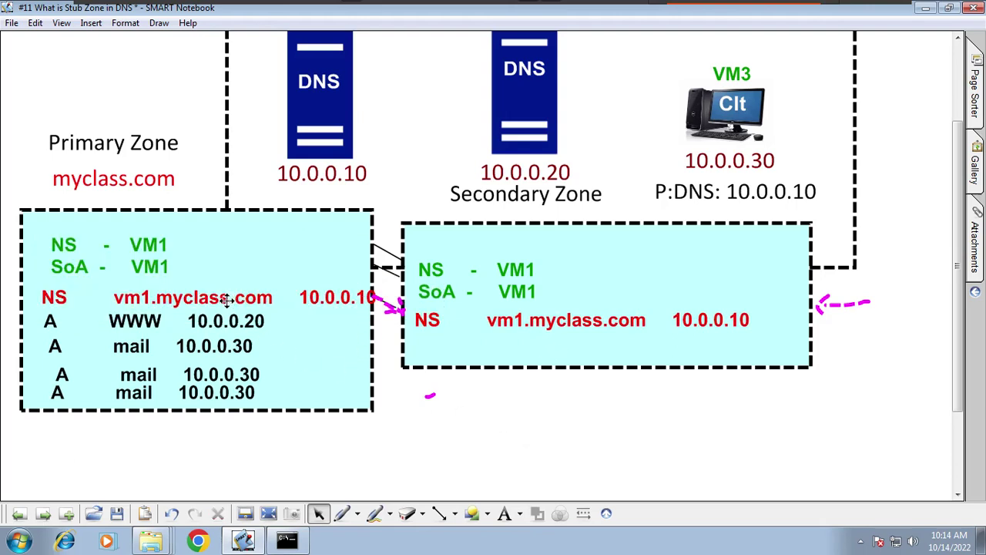
left_click_drag(226, 300, 214, 297)
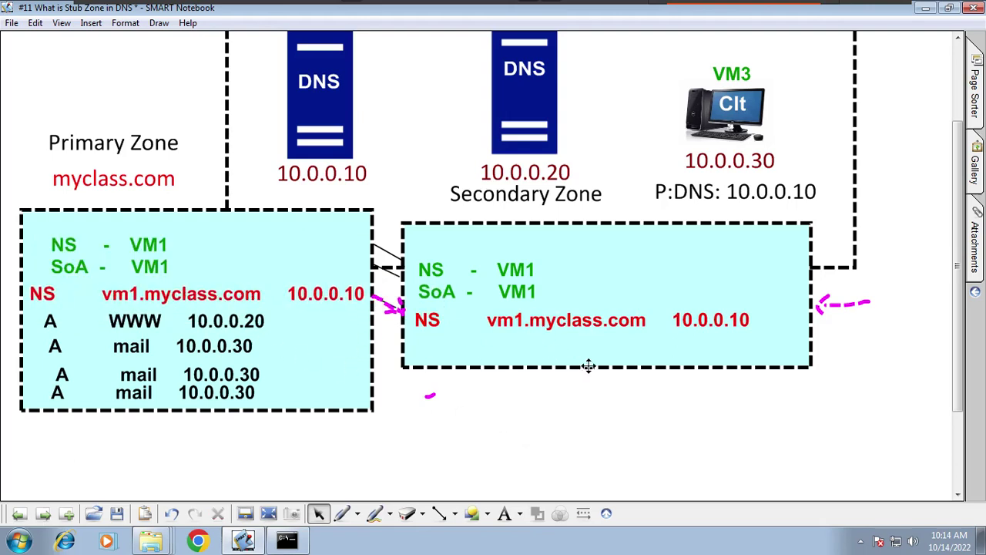
left_click(530, 278)
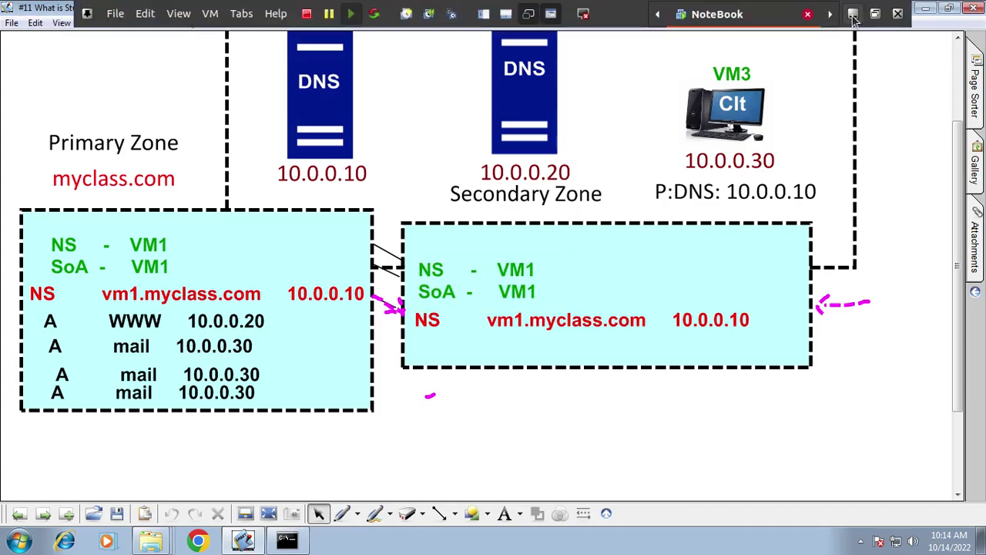
Step: In Hyper-V Manager, start VM2 and open its console full screen
left_click(852, 21)
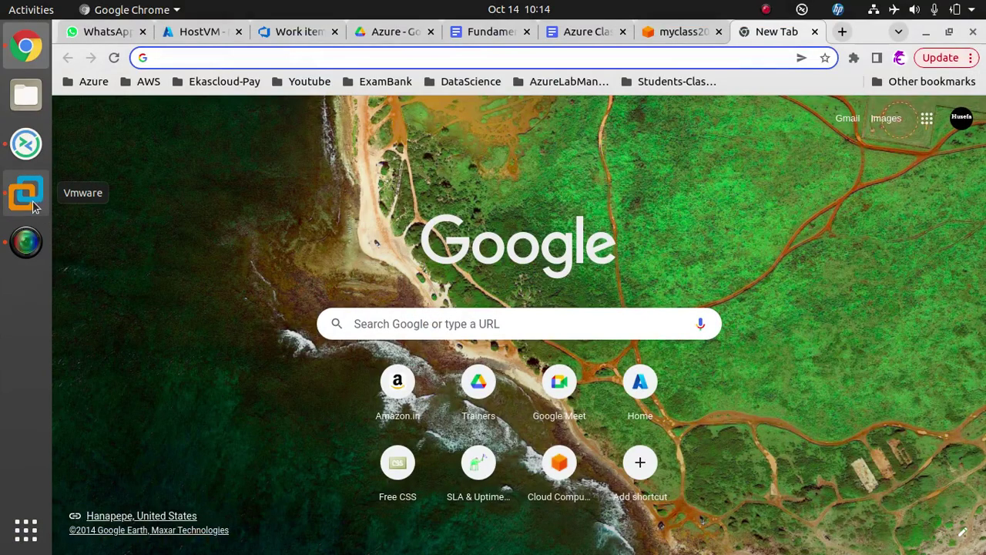
left_click(35, 148)
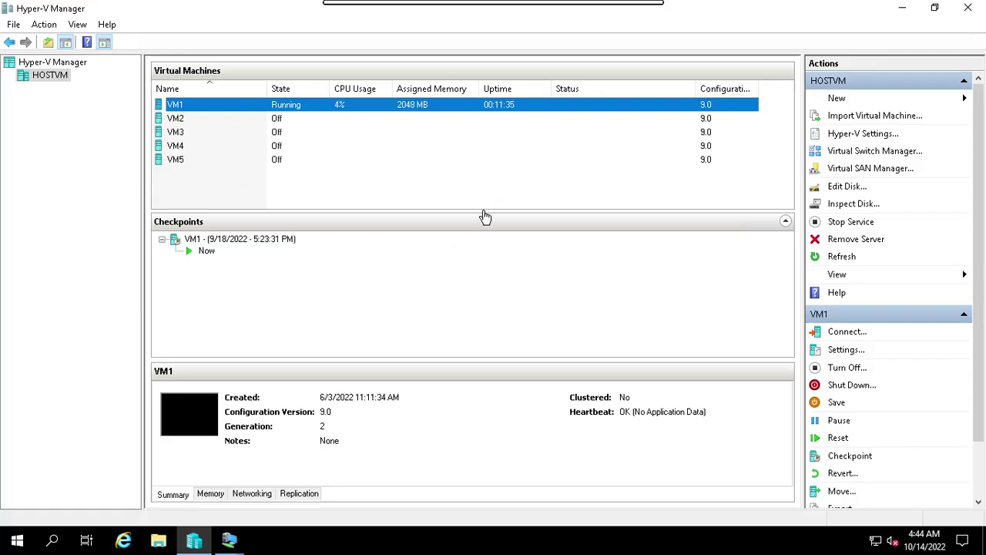
left_click(274, 119)
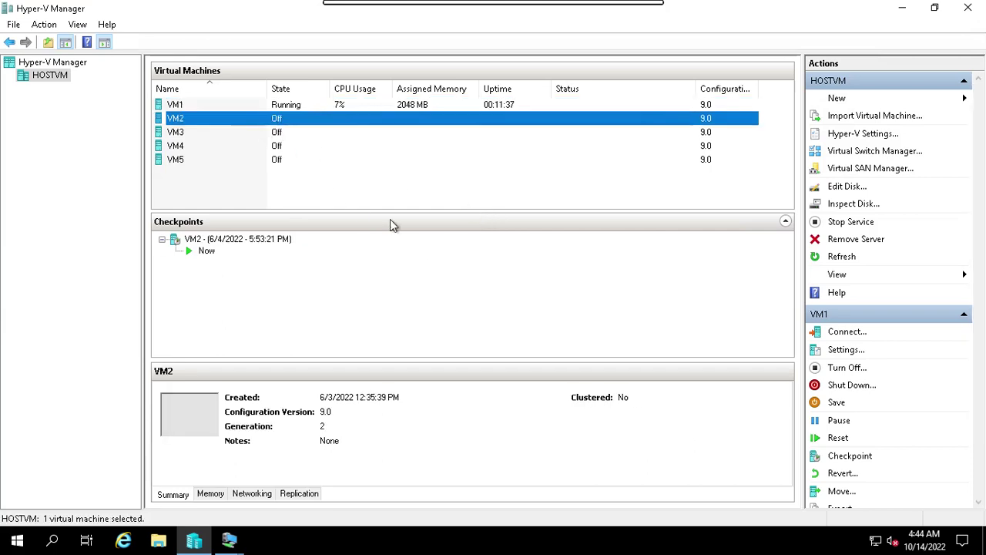
left_click(840, 368)
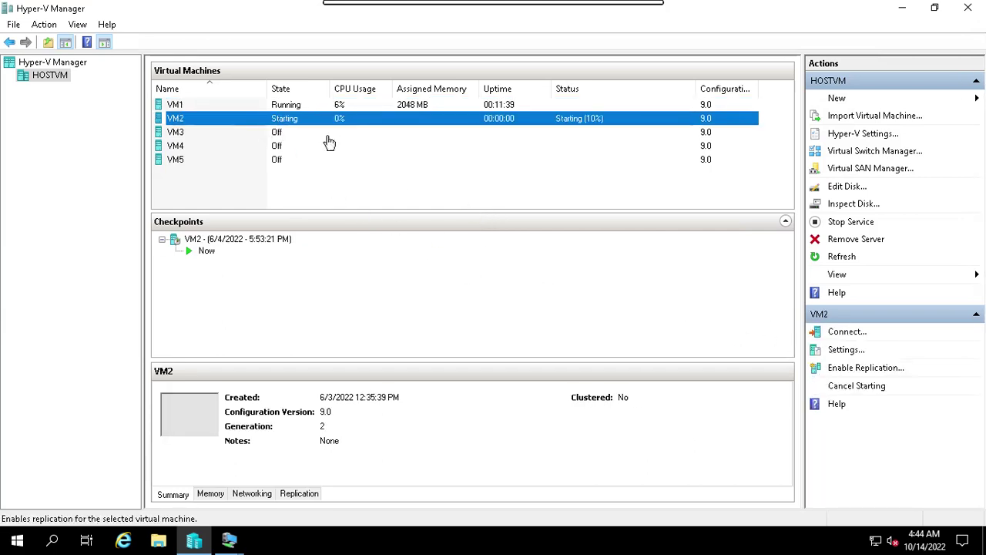
left_click(854, 332)
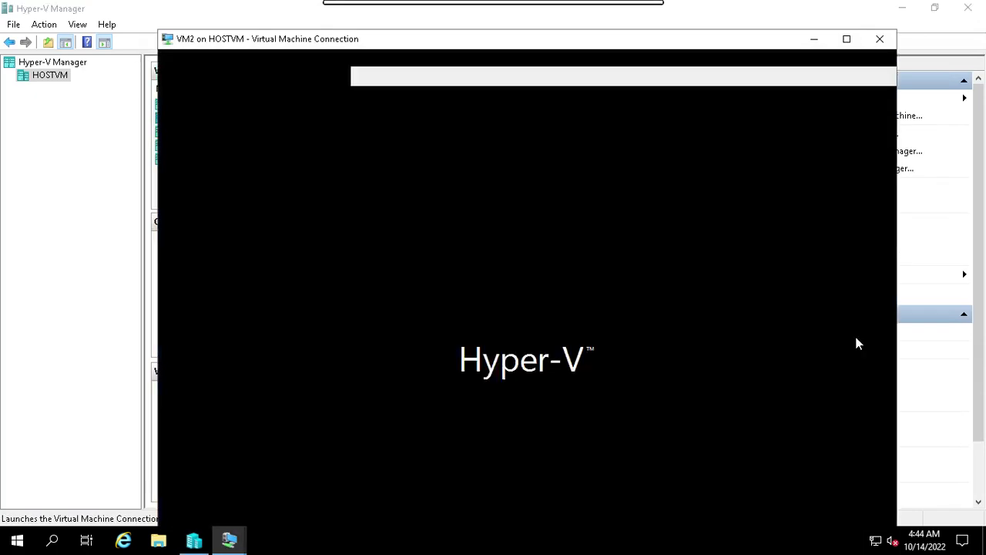
left_click(850, 39)
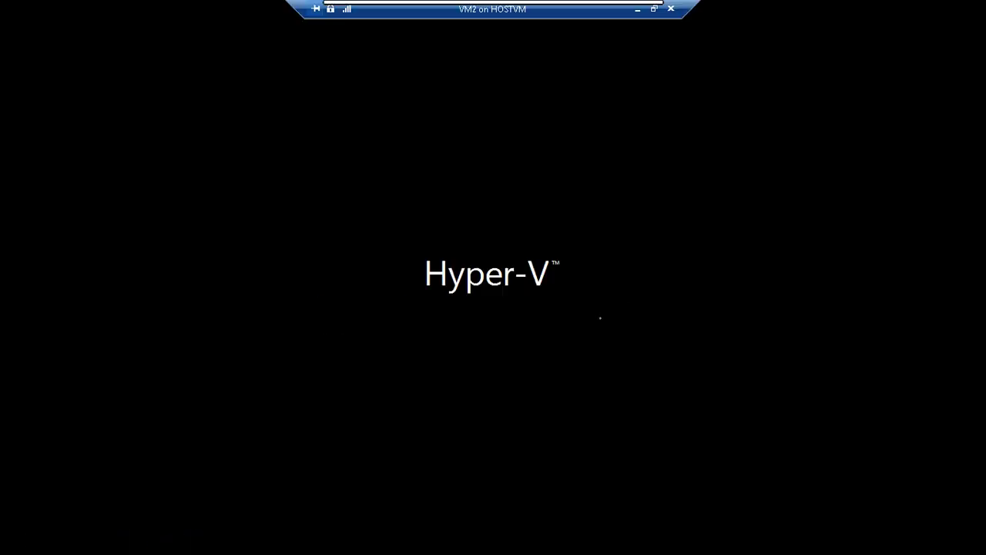
Step: Connect to VM1 in a full-screen console and bring up its Start menu
left_click(637, 10)
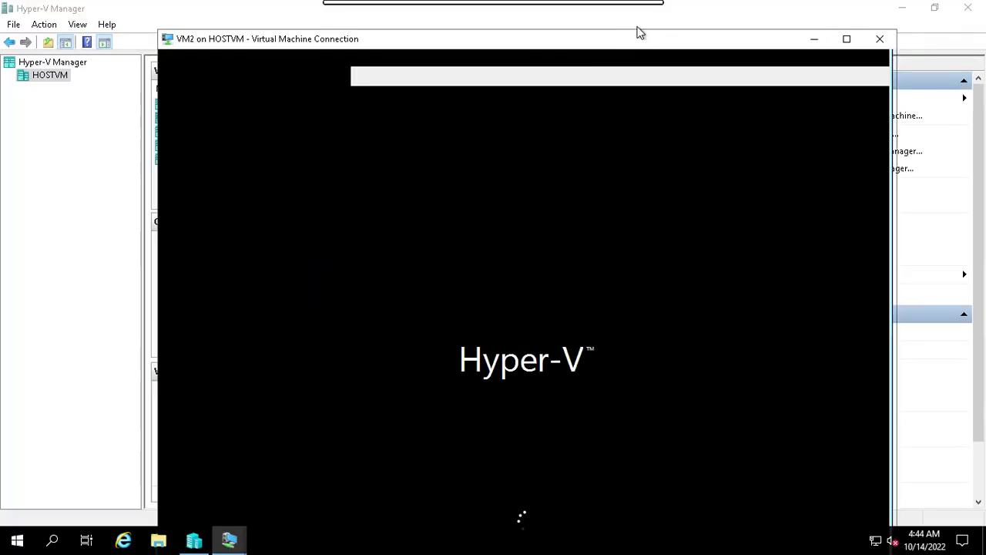
left_click(336, 107)
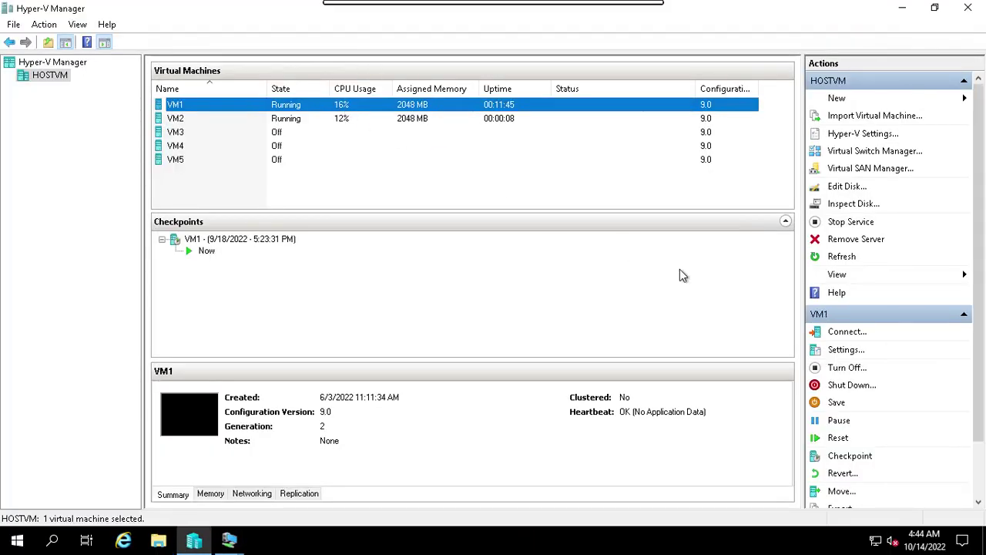
left_click(842, 332)
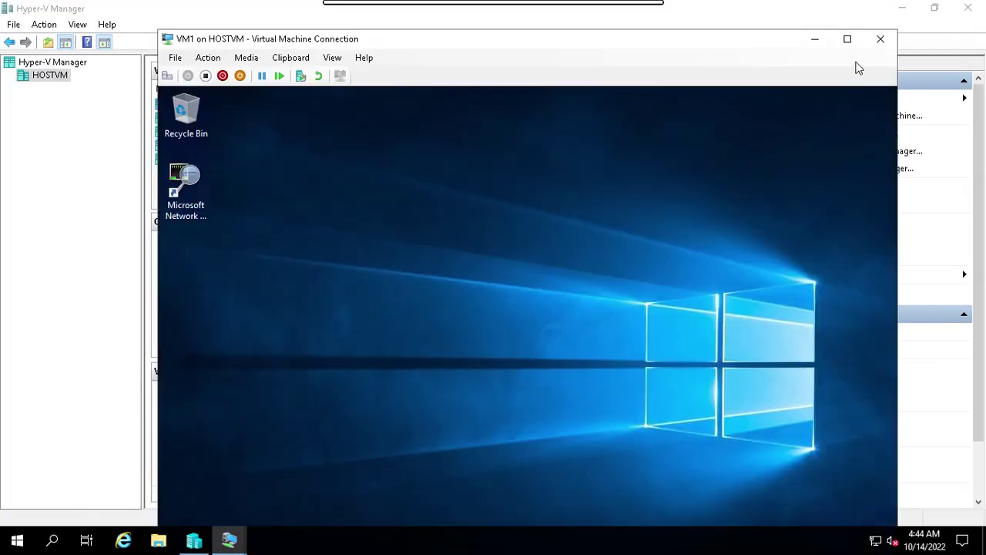
left_click(847, 39)
left_click(151, 541)
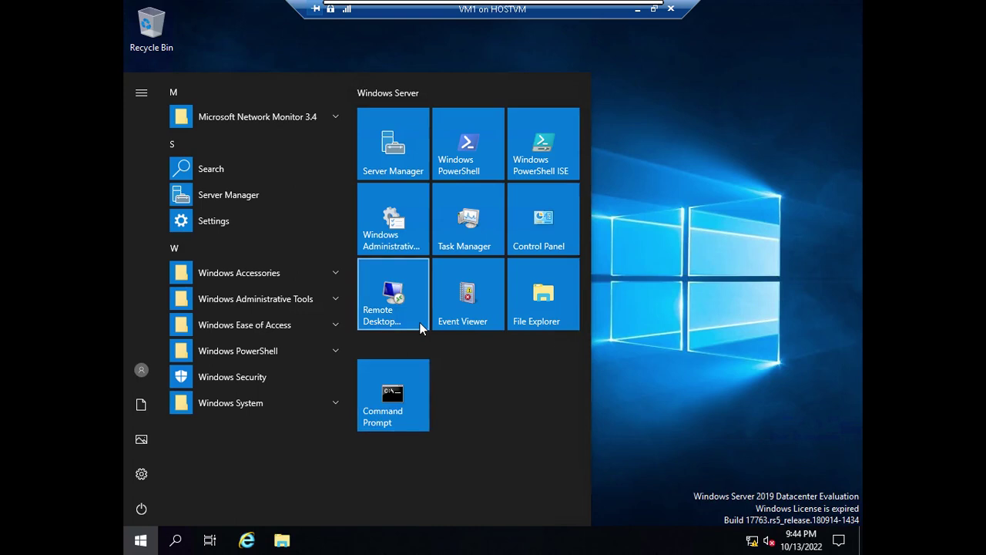
Step: Run dnsmgmt on VM1, browse its lookup zone nodes, then minimize back to Hyper-V Manager
key("Escape")
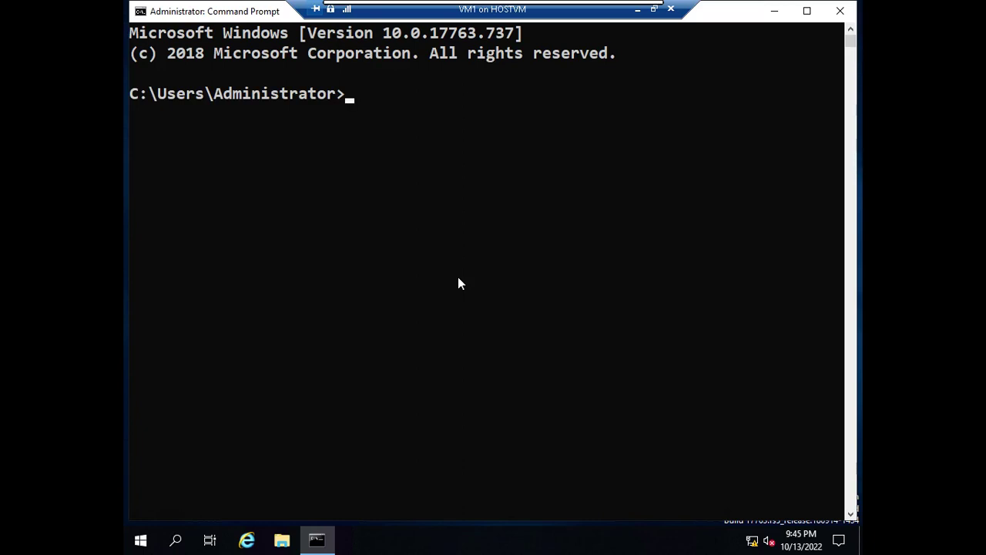
type("dnsmgmt")
key("Return")
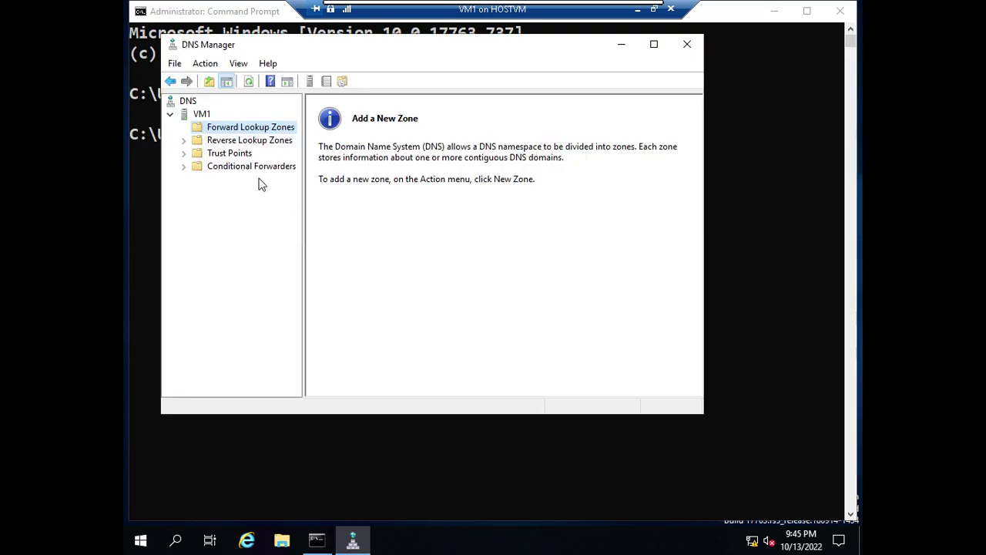
left_click(219, 141)
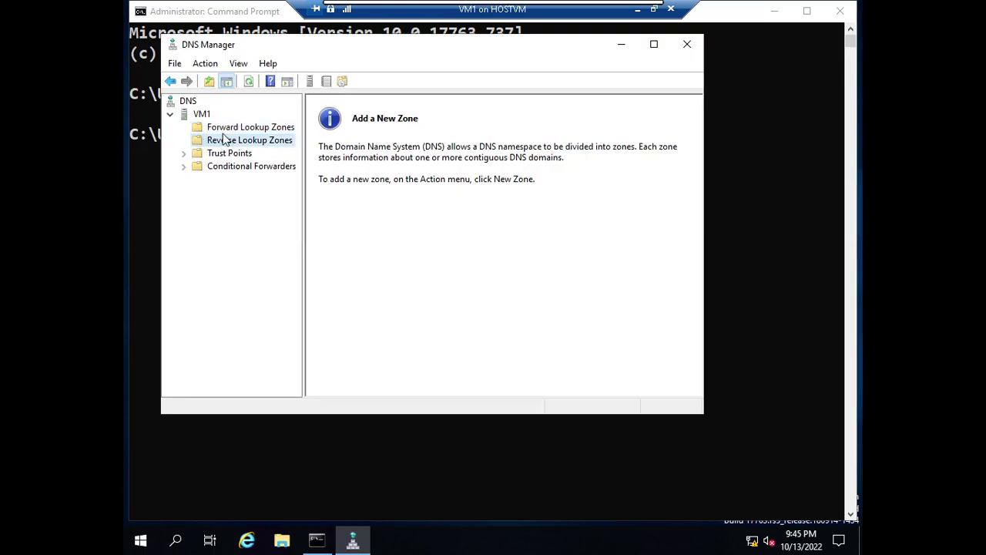
key("Down")
key("Up")
key("Up")
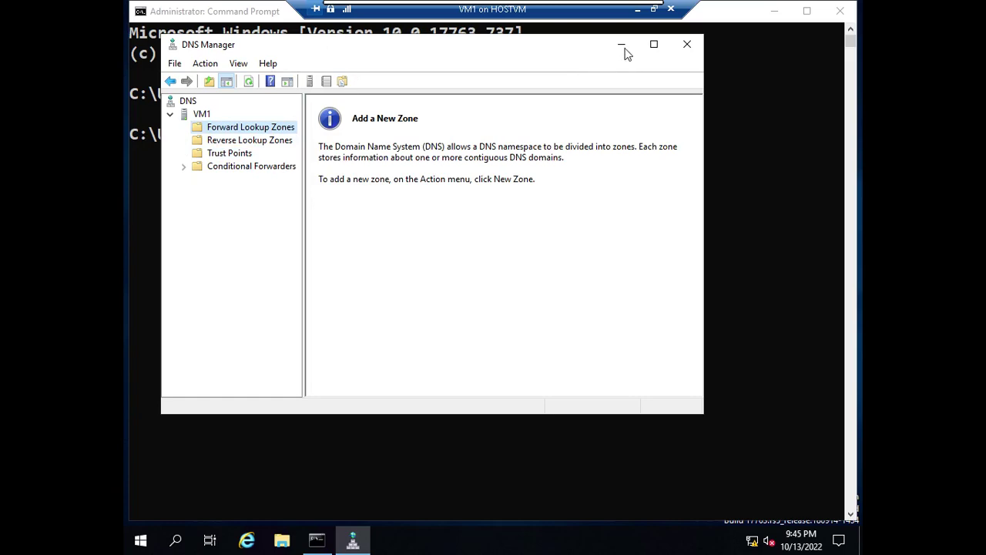
left_click(621, 44)
left_click(637, 10)
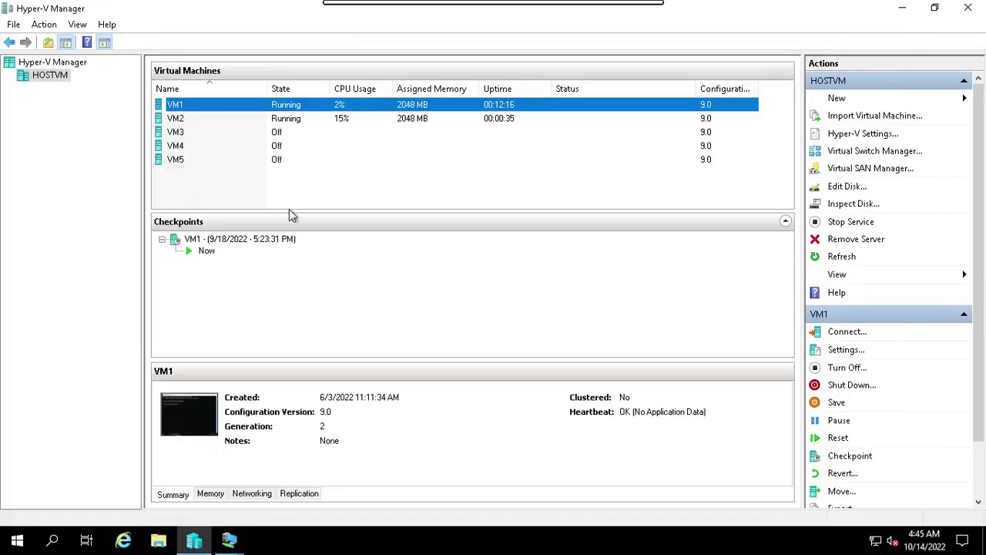
Step: Connect to VM2, sign in as Administrator with the account password, and maximize the console
left_click(219, 122)
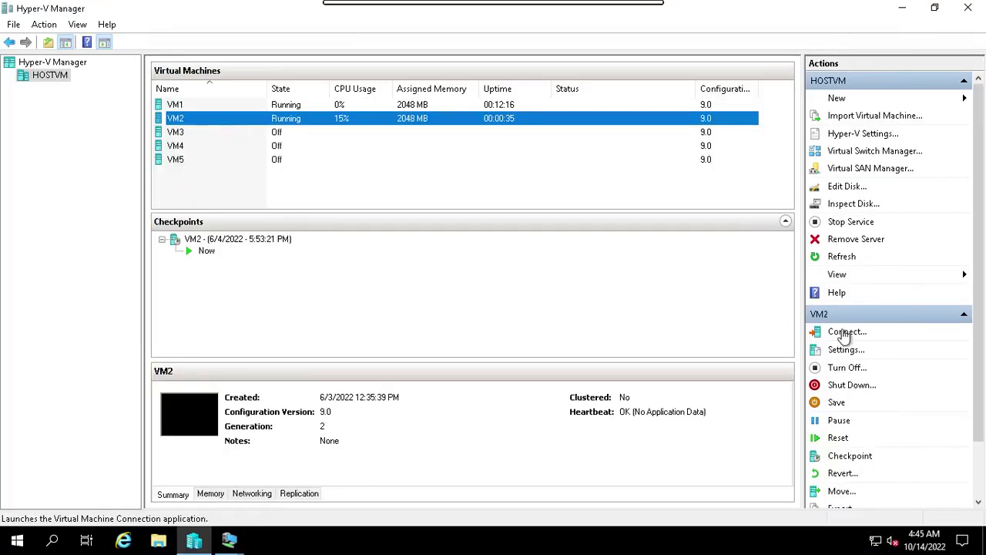
left_click(844, 332)
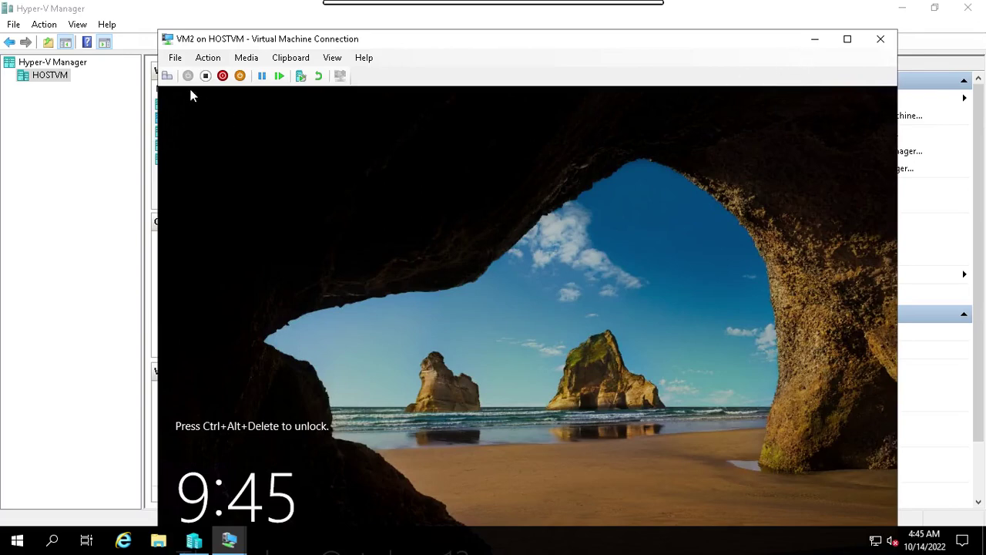
left_click(166, 75)
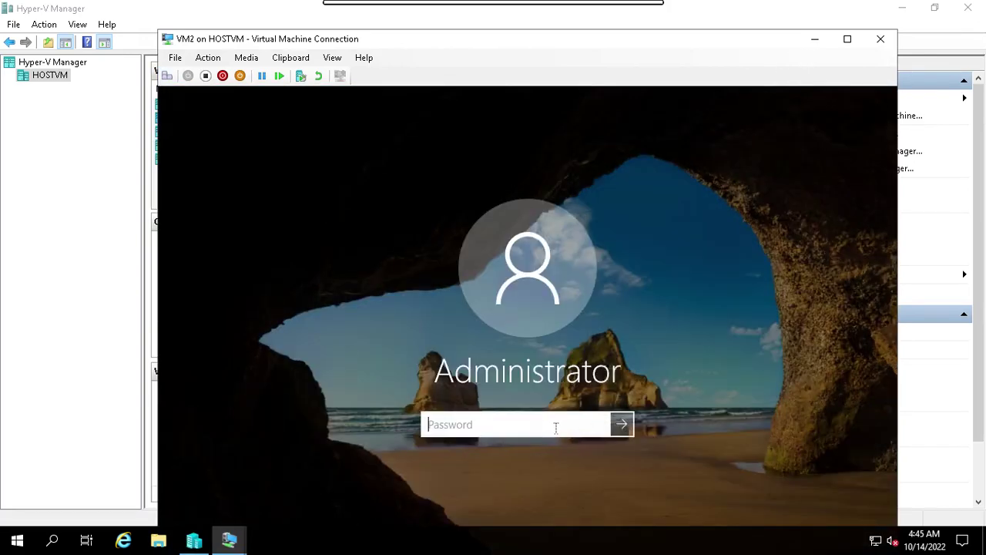
type("P")
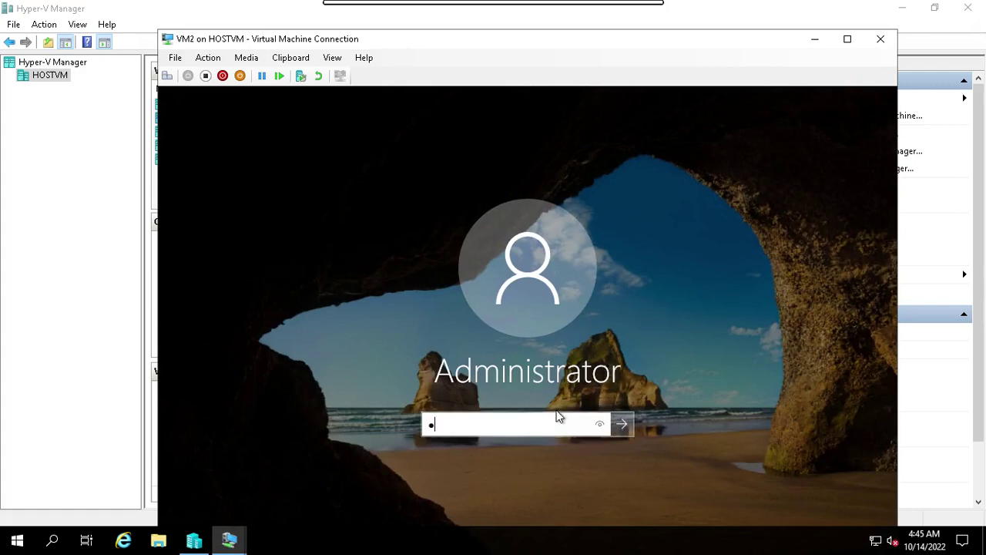
key("Return")
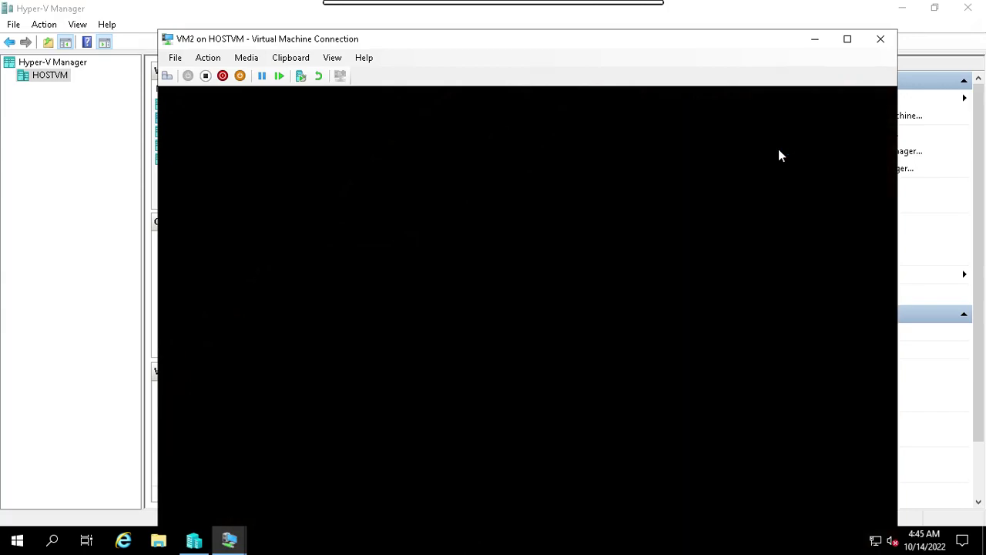
left_click(848, 40)
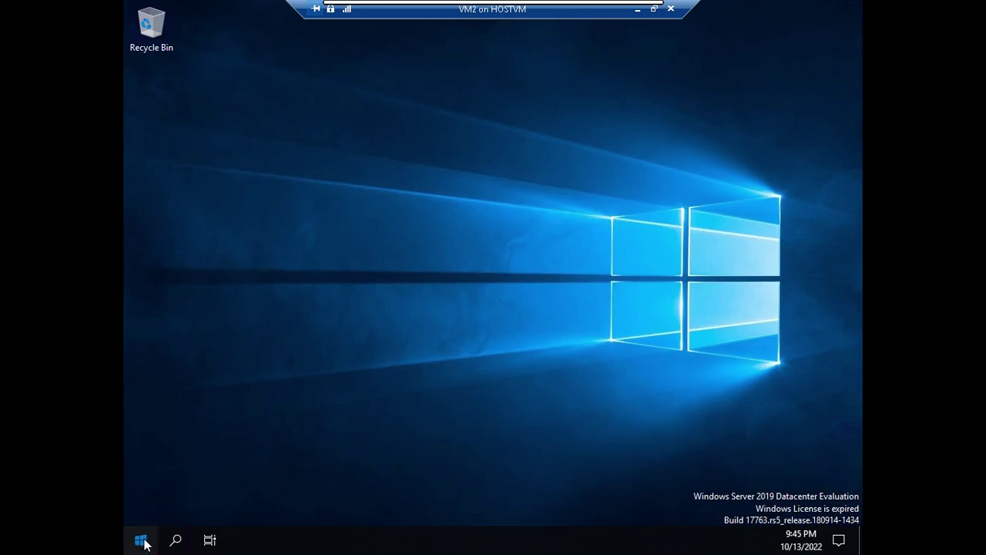
Step: Launch DNS Manager on VM2 by running dnsmgmt from a Command Prompt
key("super")
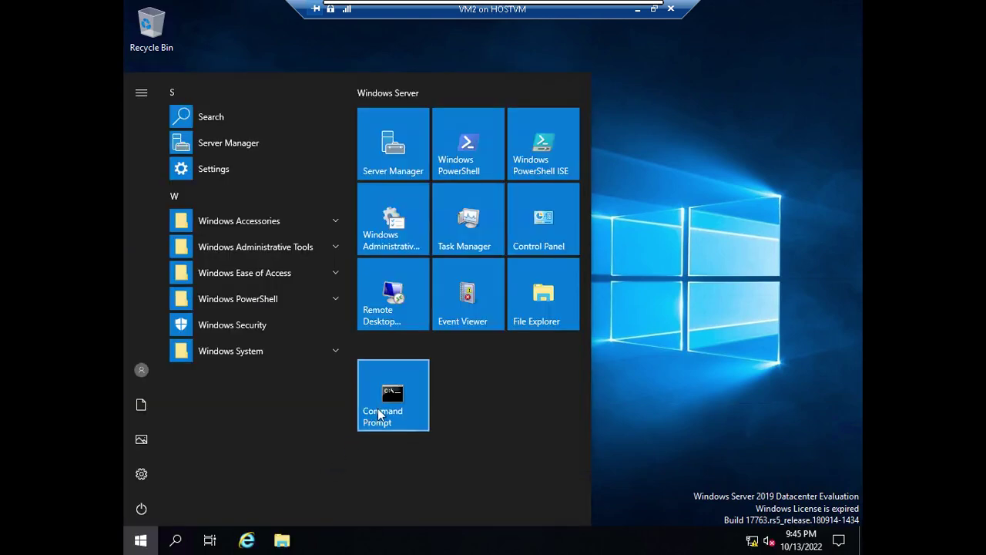
left_click(376, 420)
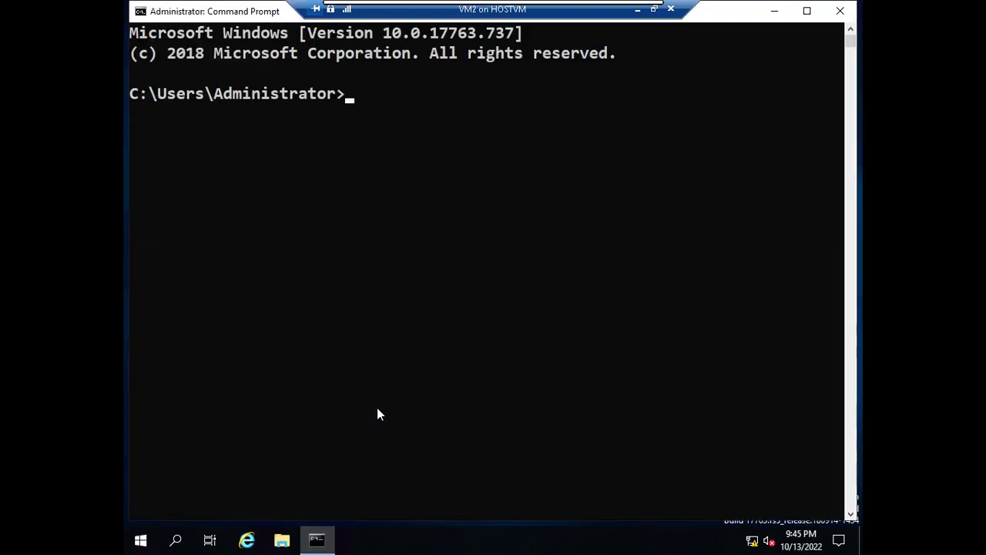
left_click(450, 310)
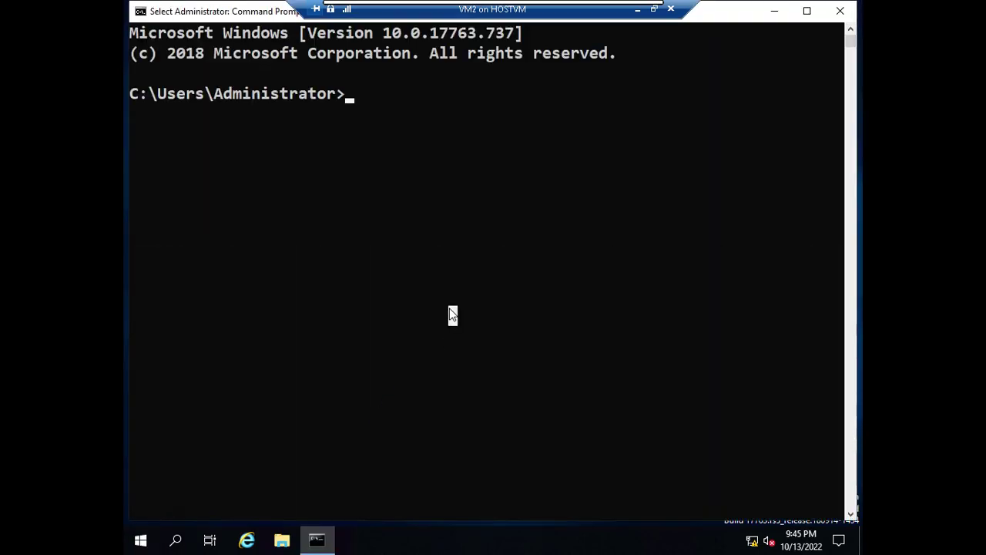
type("dnsmgmt")
key("Return")
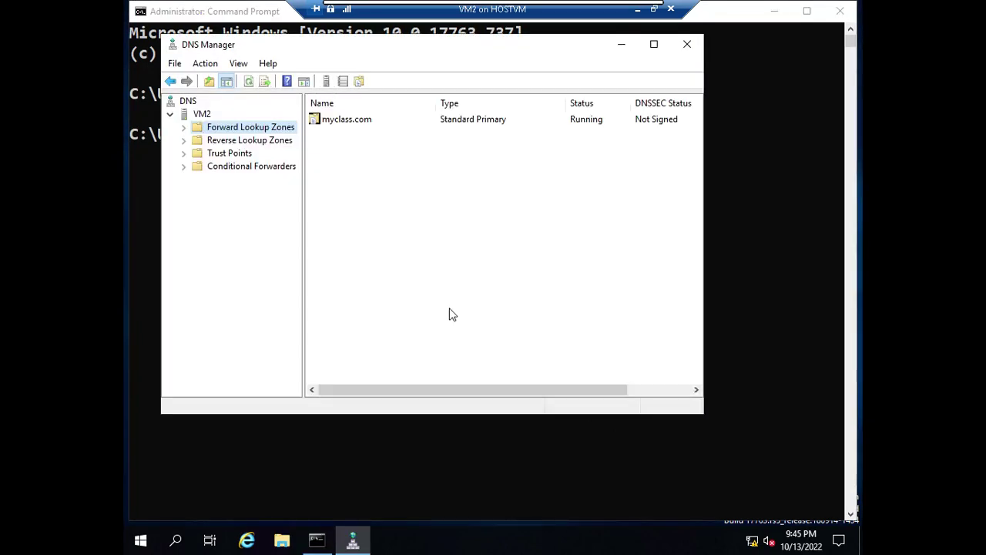
Step: Delete the myclass.com forward lookup zone from VM2's DNS Manager
left_click(184, 127)
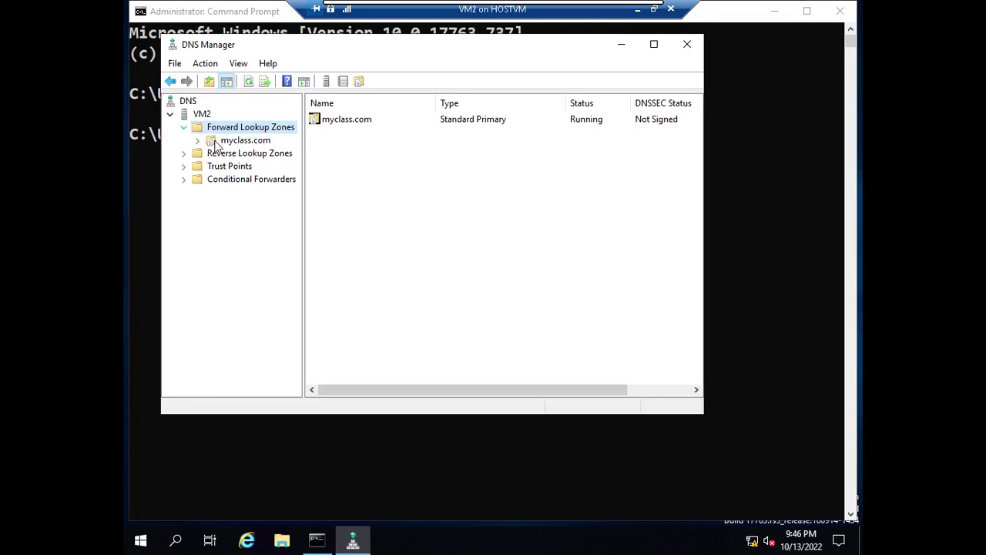
left_click(238, 140)
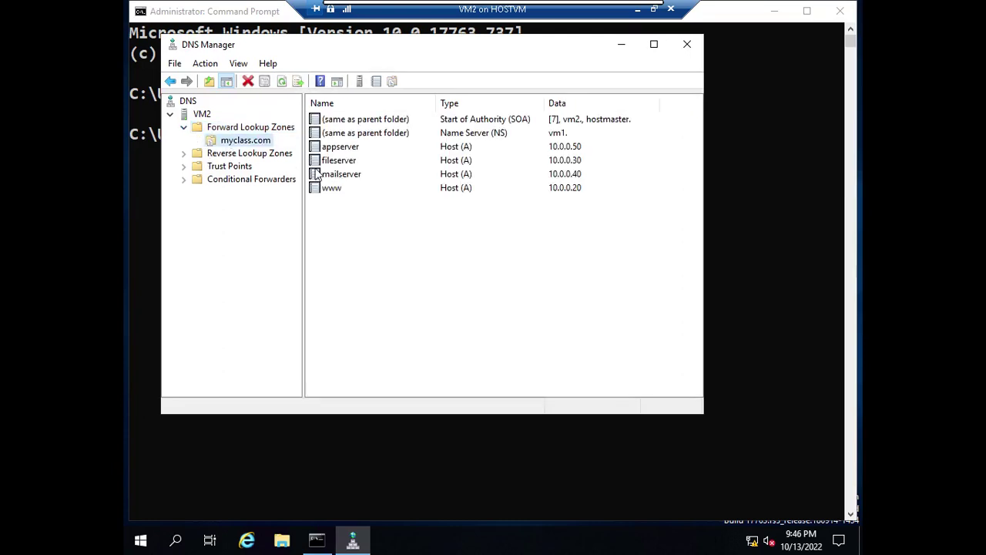
right_click(262, 147)
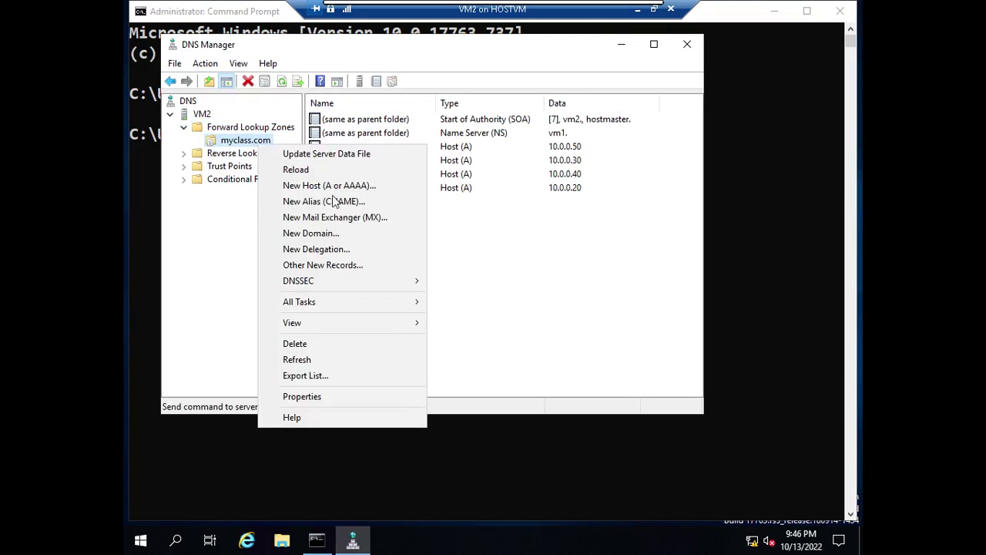
left_click(330, 343)
left_click(548, 323)
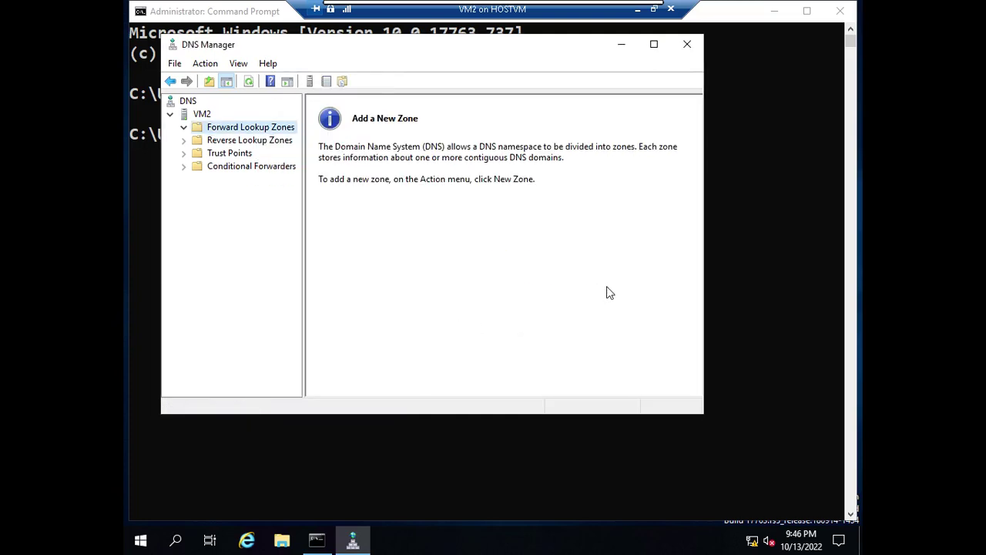
Step: Minimize VM2 and connect to VM1 in a full-screen console
left_click(639, 13)
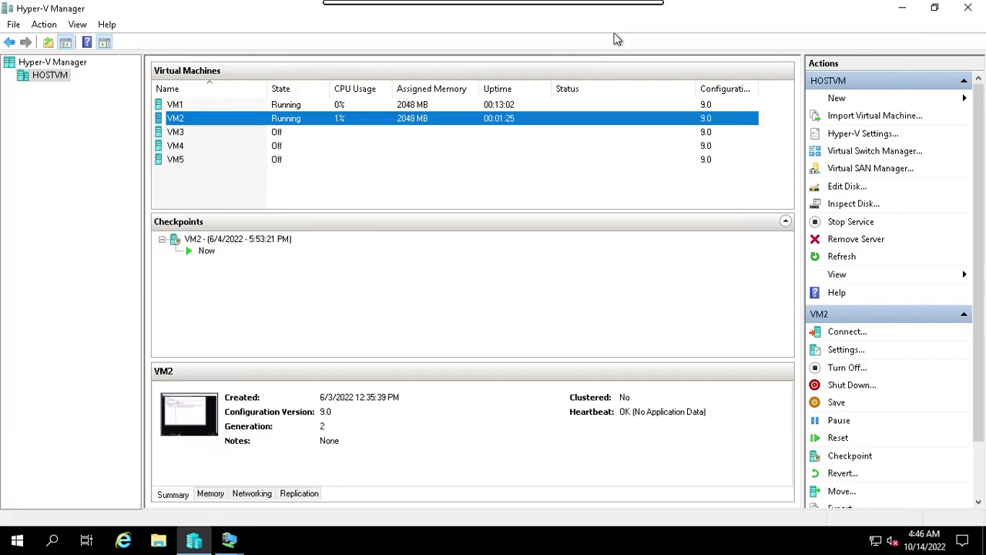
left_click(273, 105)
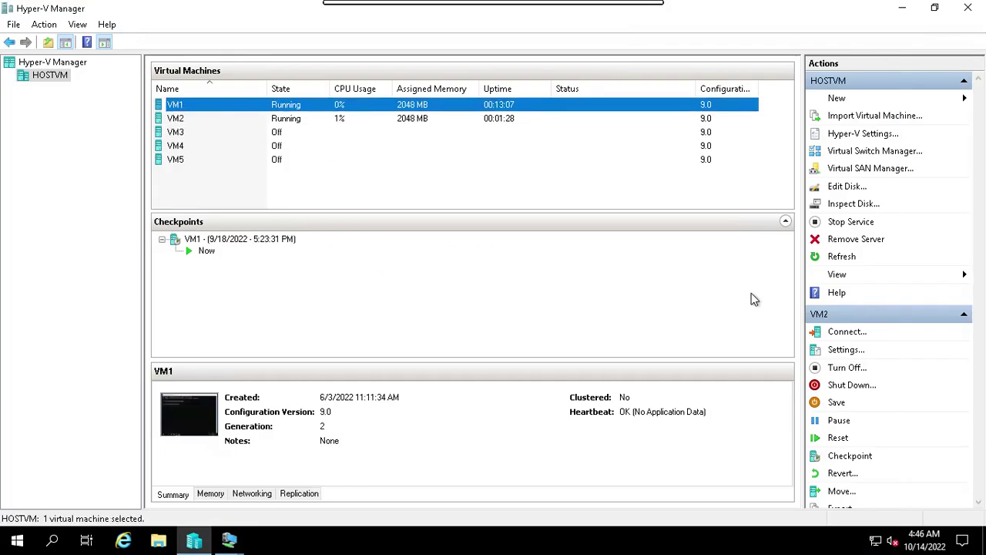
left_click(845, 332)
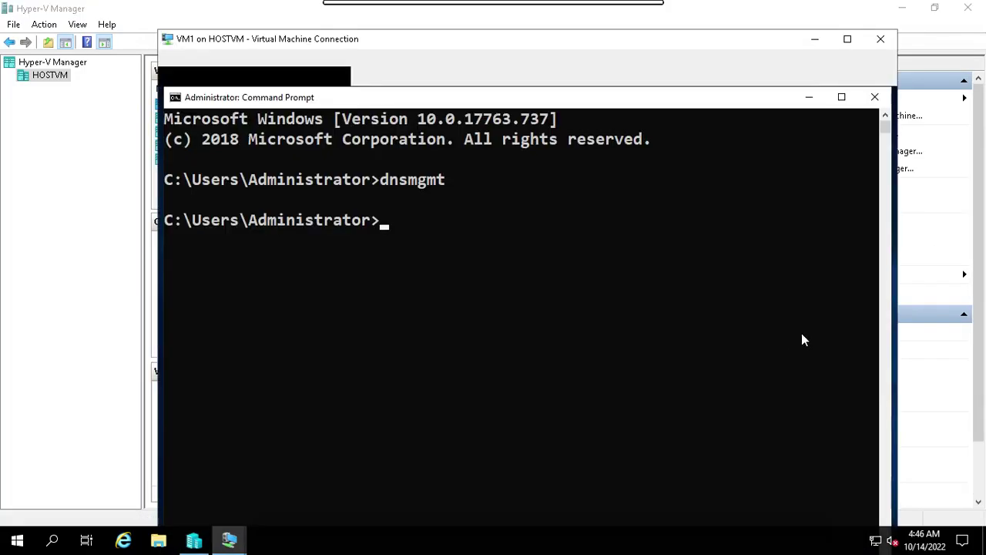
left_click(845, 40)
Step: Close VM1's Command Prompt and open DNS Manager maximized
left_click(839, 11)
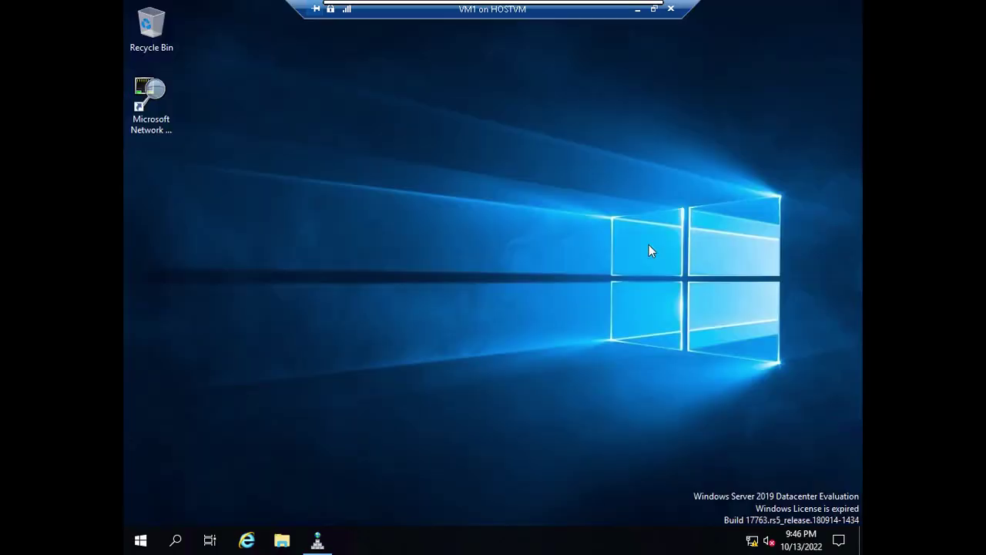
left_click(326, 538)
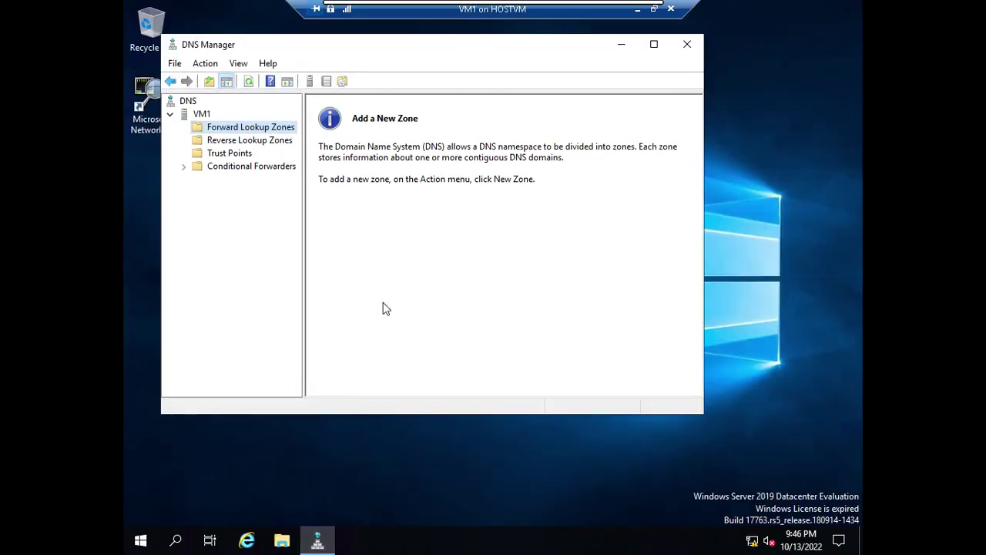
double_click(518, 46)
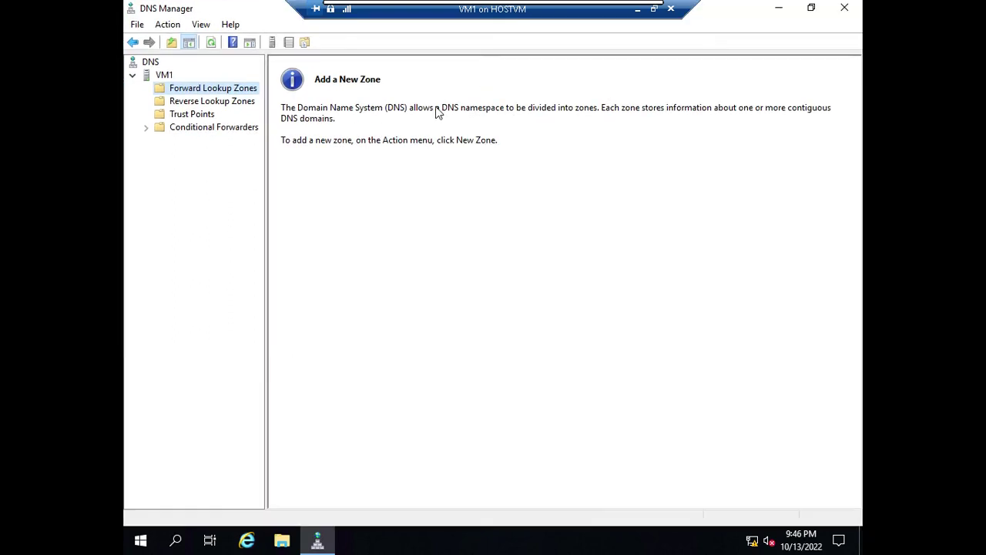
Step: Create primary forward lookup zone myclass.com with the wizard's default settings
right_click(245, 96)
left_click(299, 99)
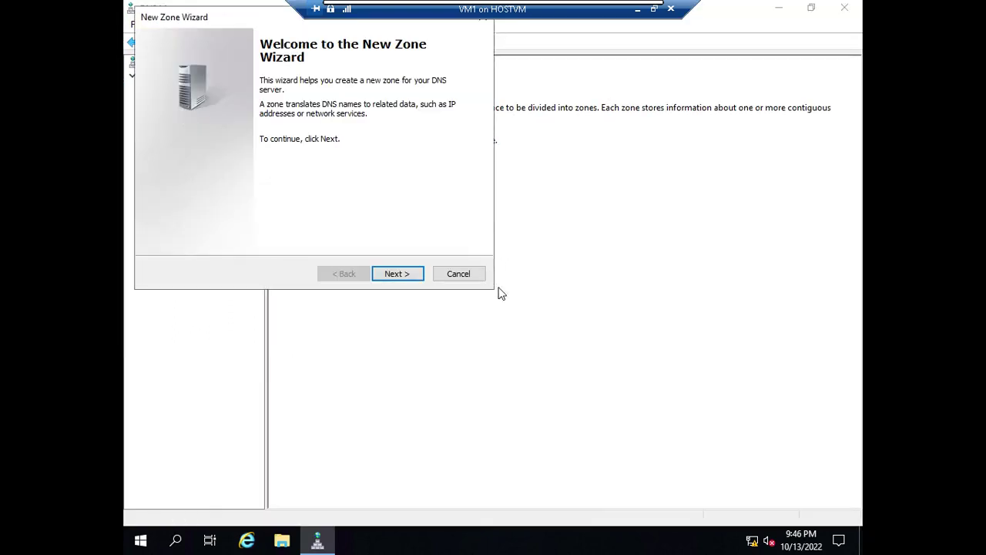
left_click(406, 278)
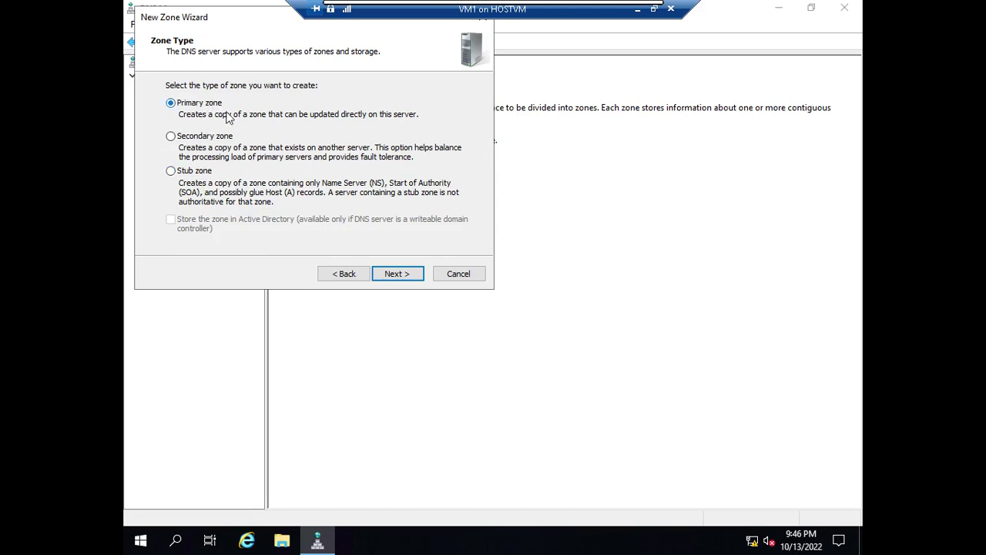
left_click(409, 276)
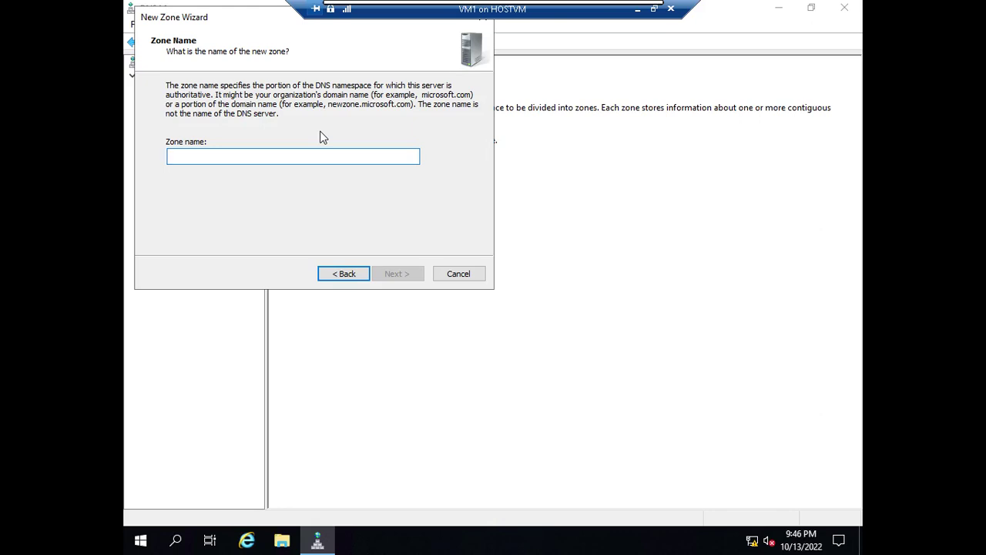
type("myclas")
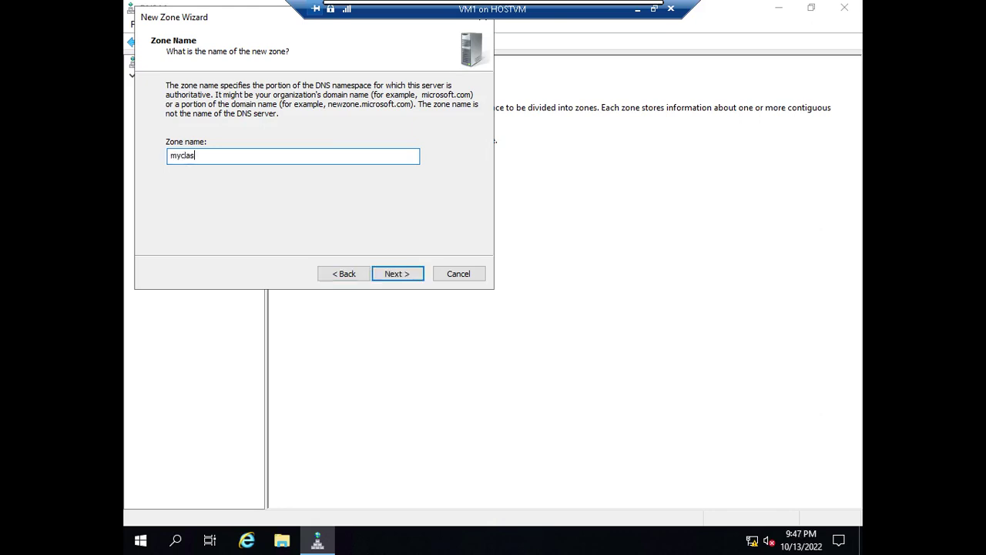
key("Return")
key("Return")
key("Return")
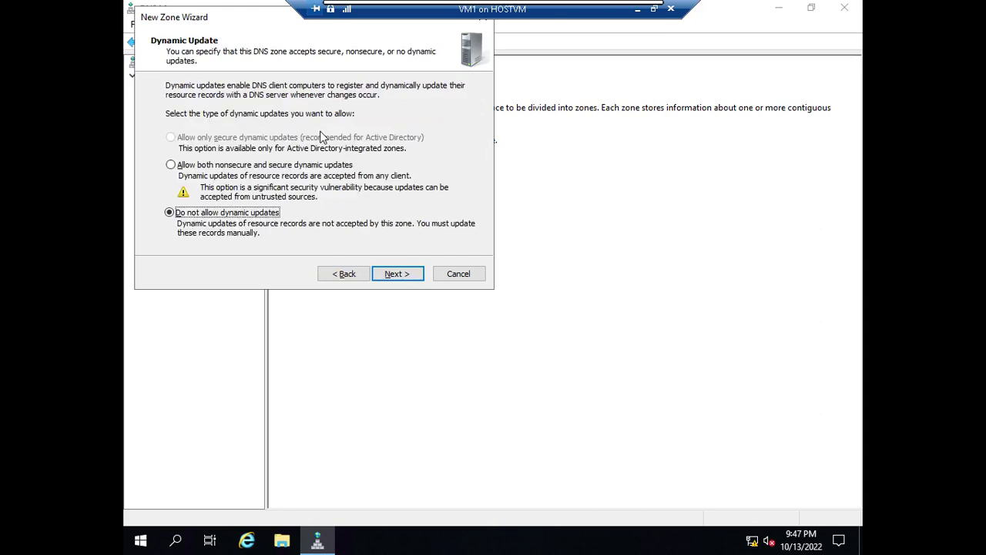
key("Return")
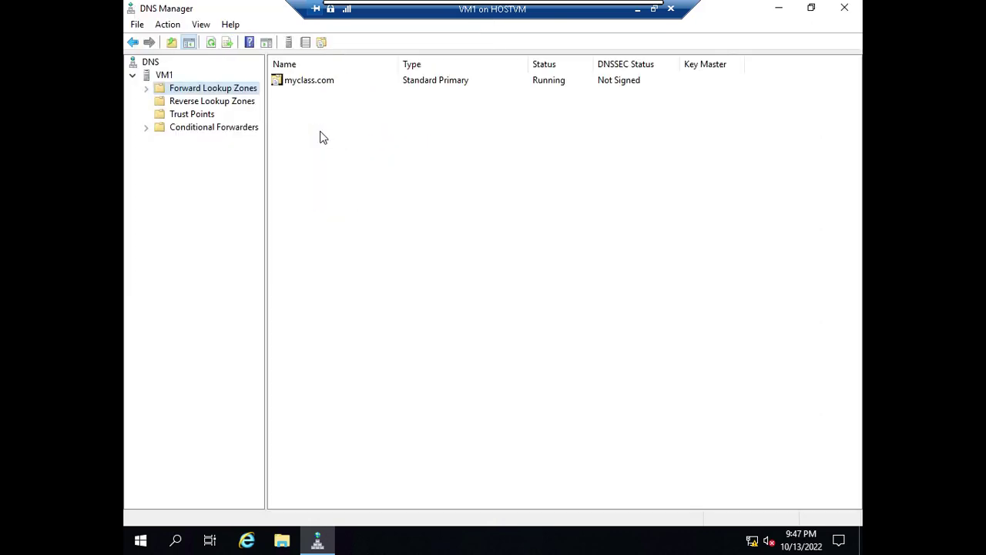
Step: Open the myclass.com zone and add host record www at 10.0.0.10
left_click(339, 86)
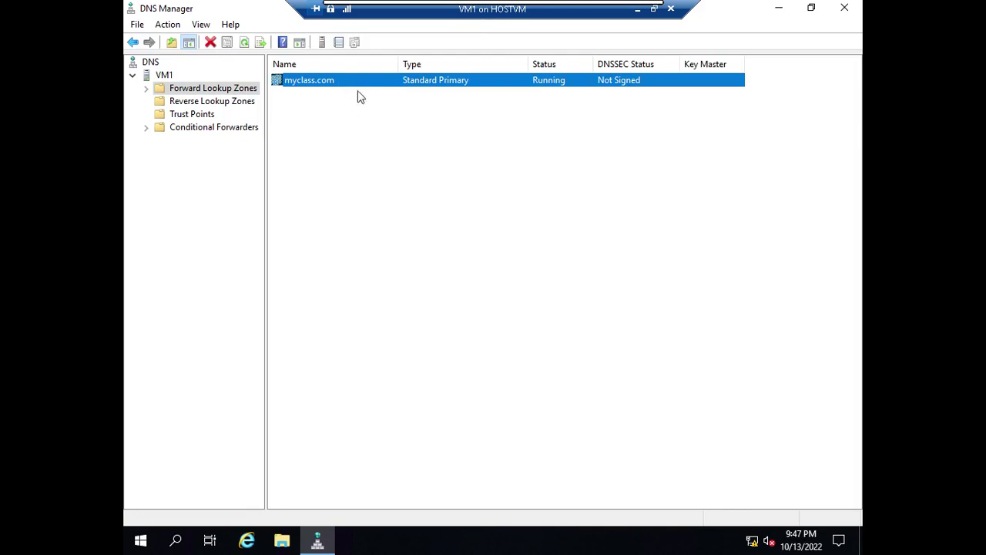
double_click(373, 87)
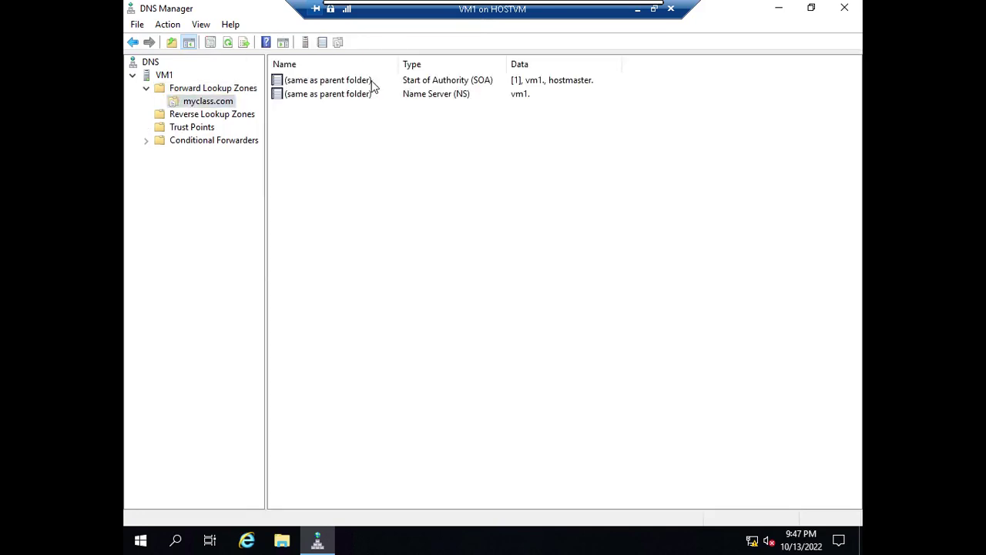
right_click(392, 203)
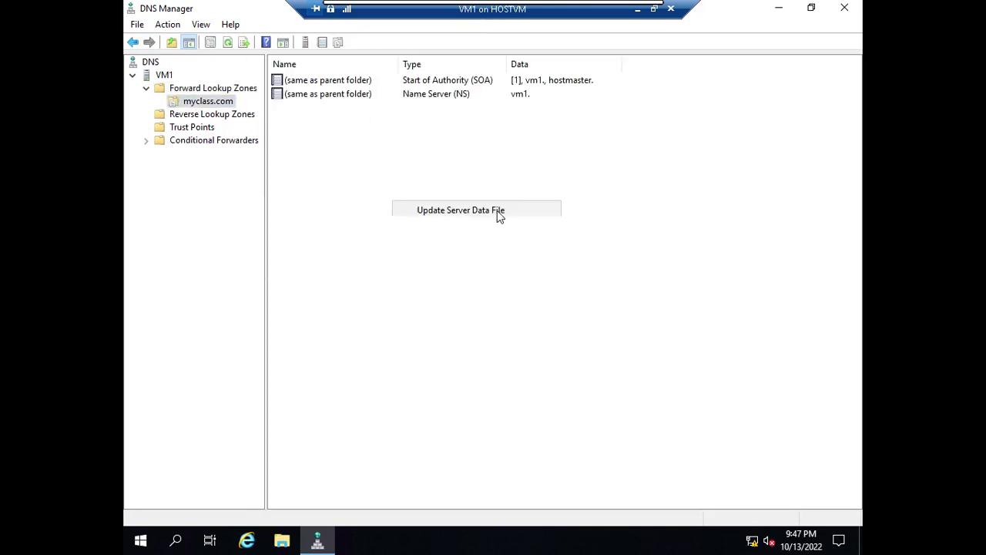
left_click(493, 241)
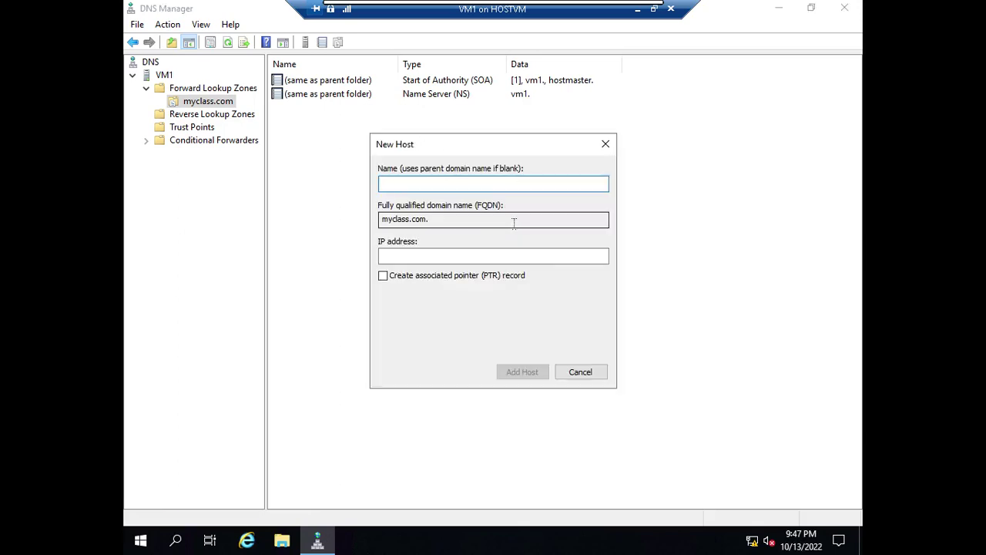
type("www")
left_click(576, 252)
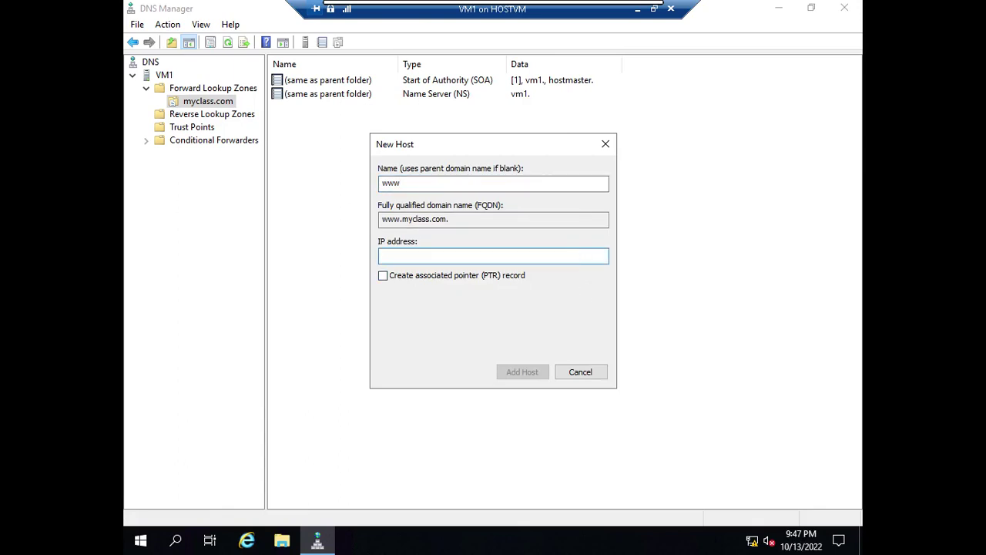
type("10.0.0.10")
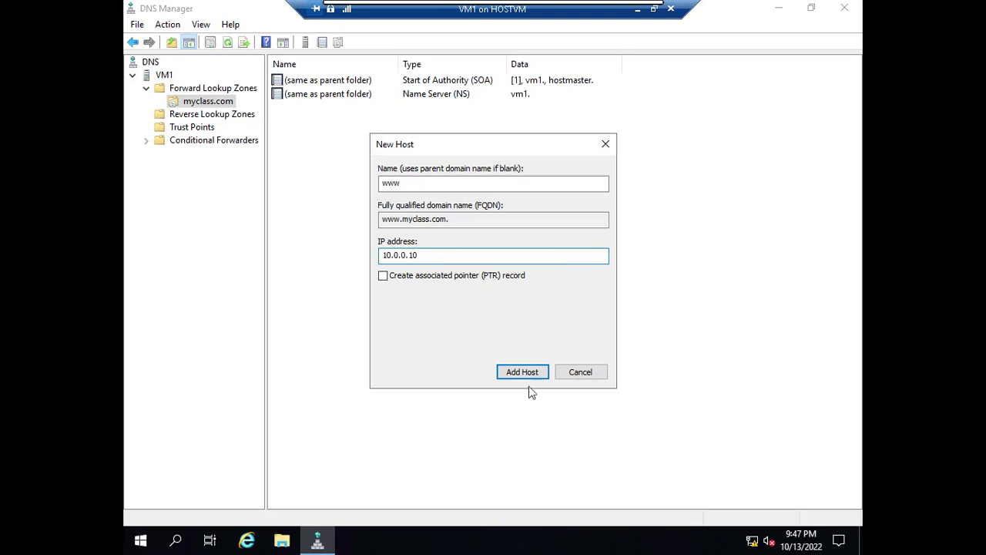
left_click(527, 372)
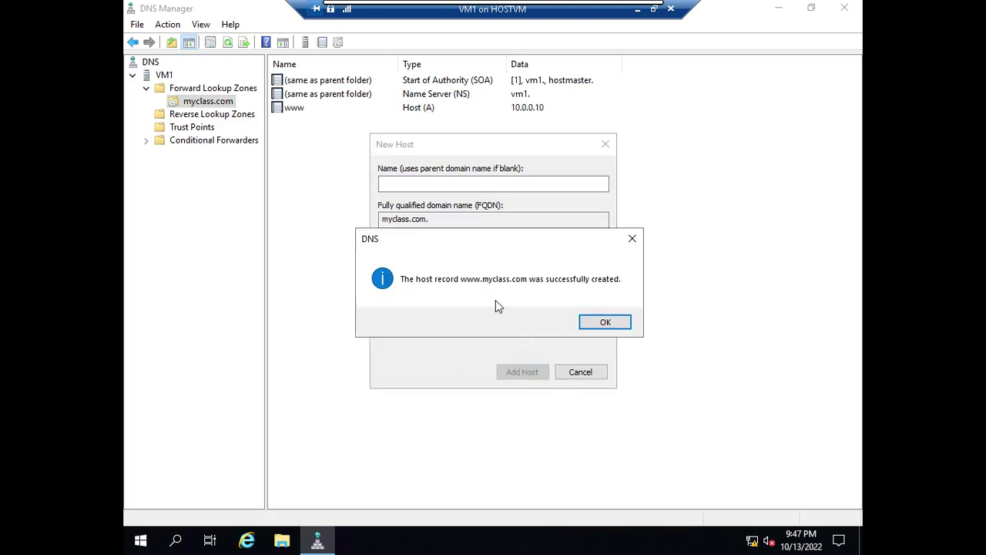
left_click(607, 321)
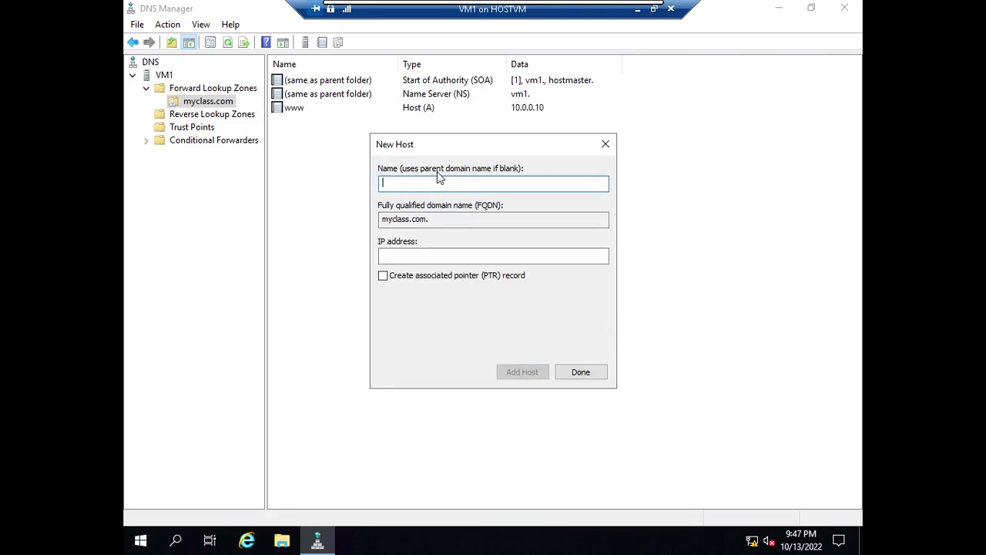
Step: Add host records chumma at 10.0.0.20 and dummy at 10.0.0.30
type("chumma")
left_click(430, 257)
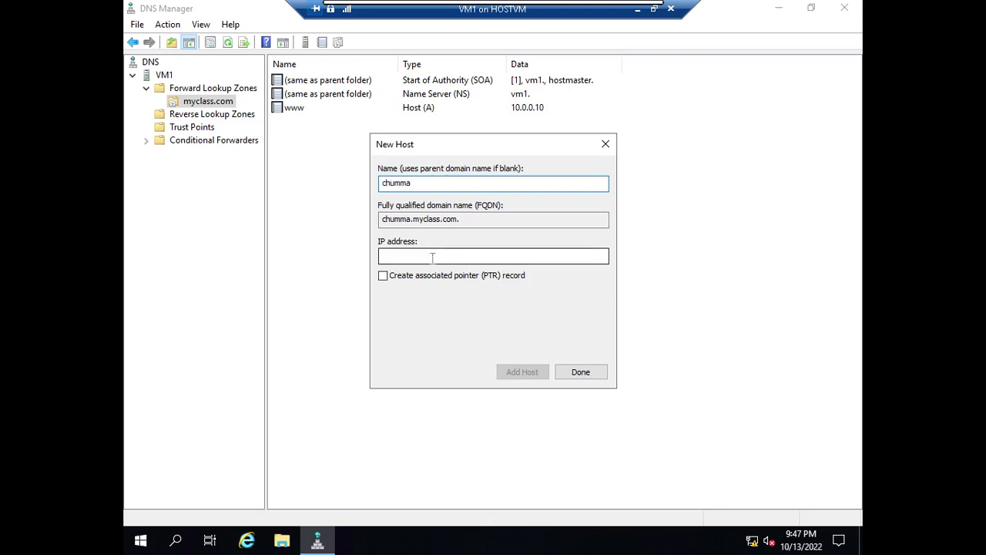
type("10.0.0.")
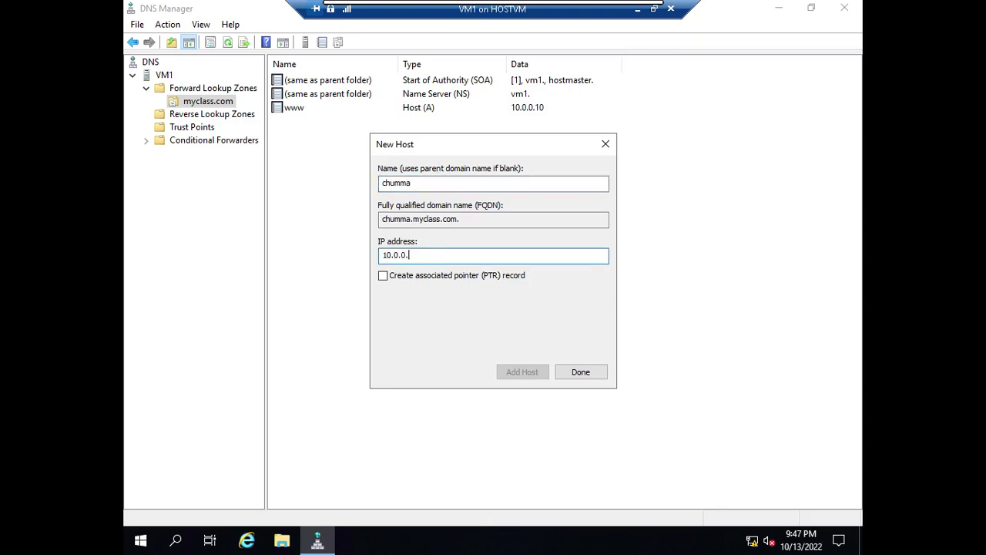
type("20")
left_click(540, 373)
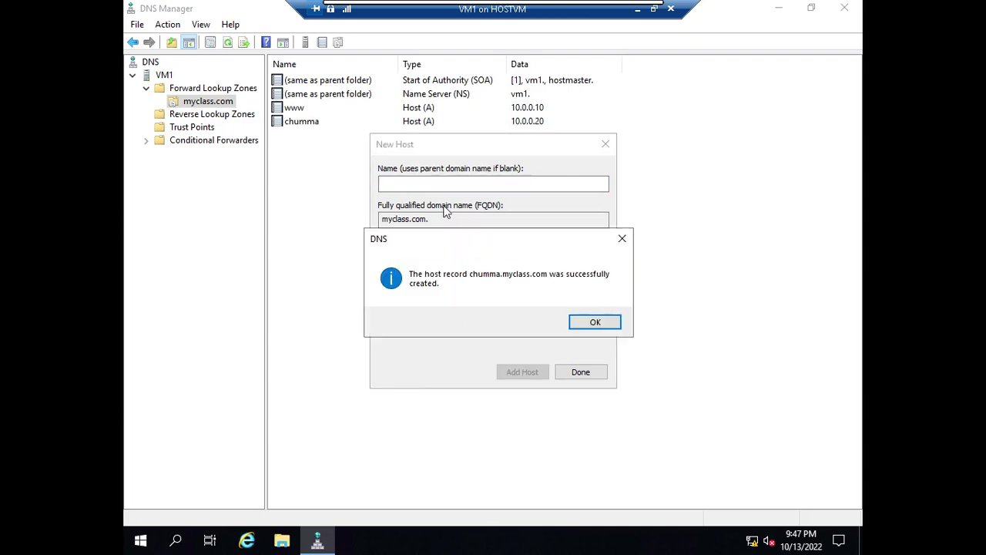
left_click(589, 322)
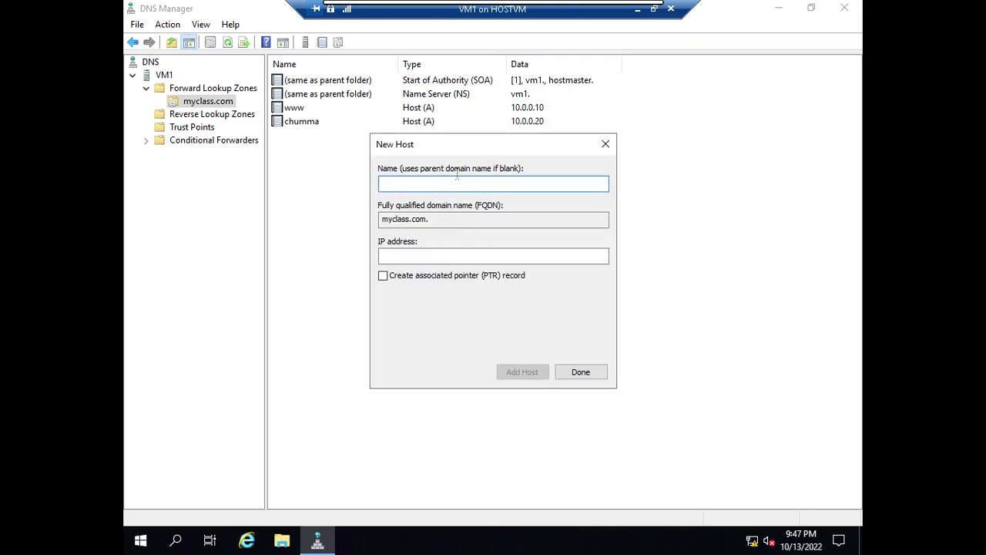
type("dummy")
left_click(434, 257)
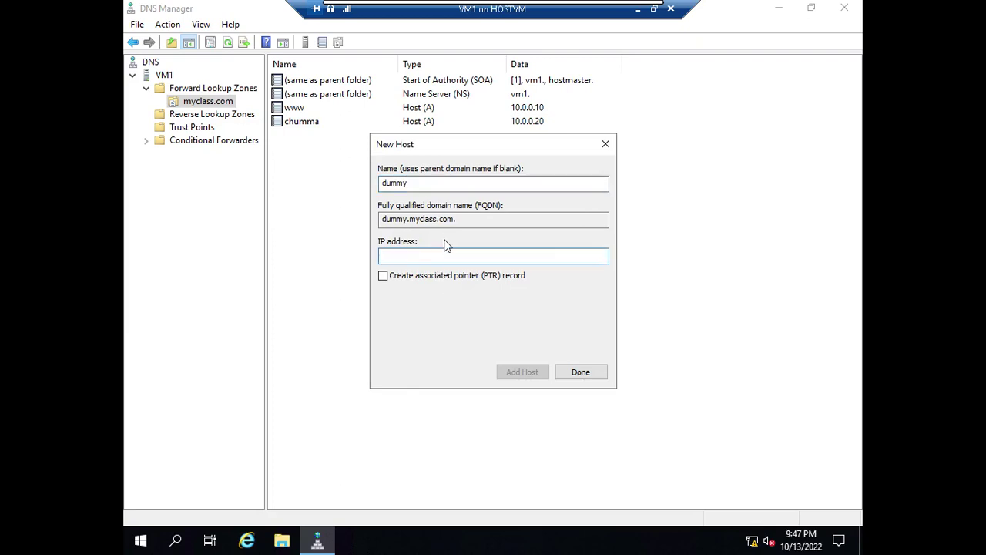
type("10.0.0.30")
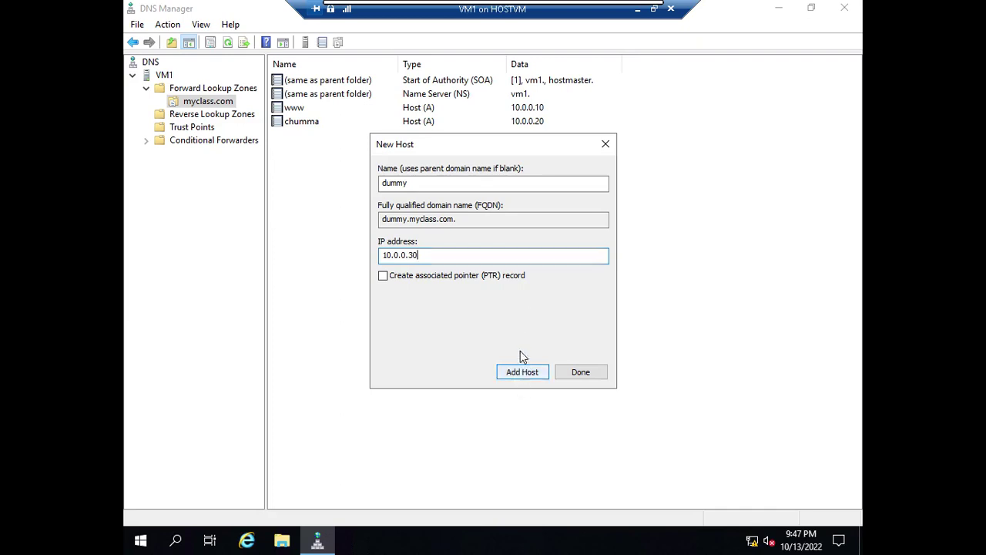
left_click(522, 372)
left_click(592, 321)
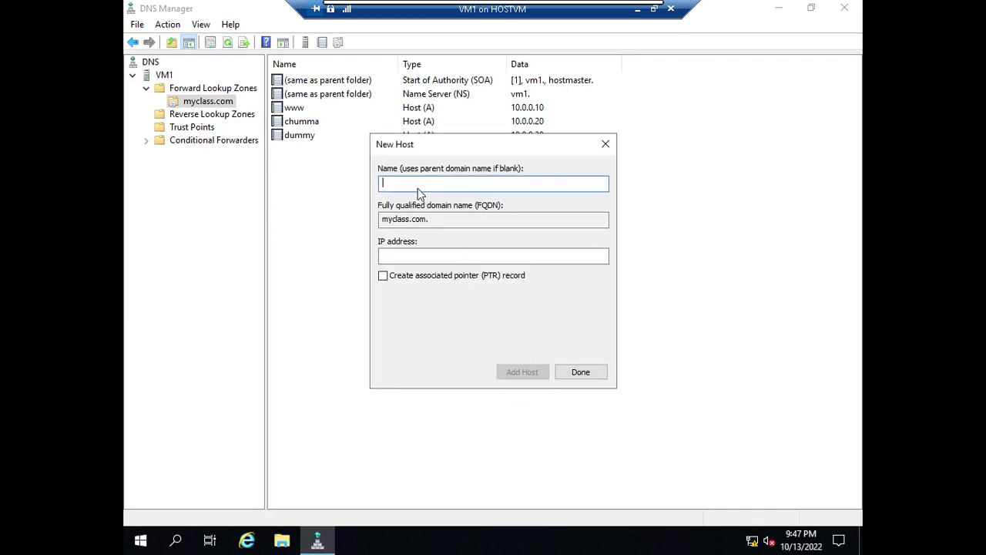
Step: Add host records mailserver at 10.0.0.40 and application at 10.0.0.50, then close New Host
type("mailserver")
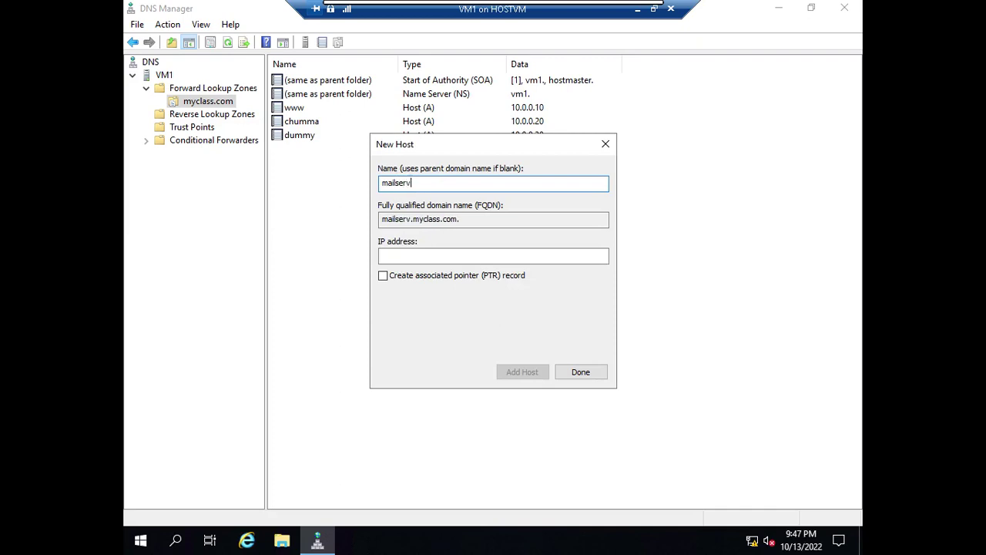
left_click(457, 256)
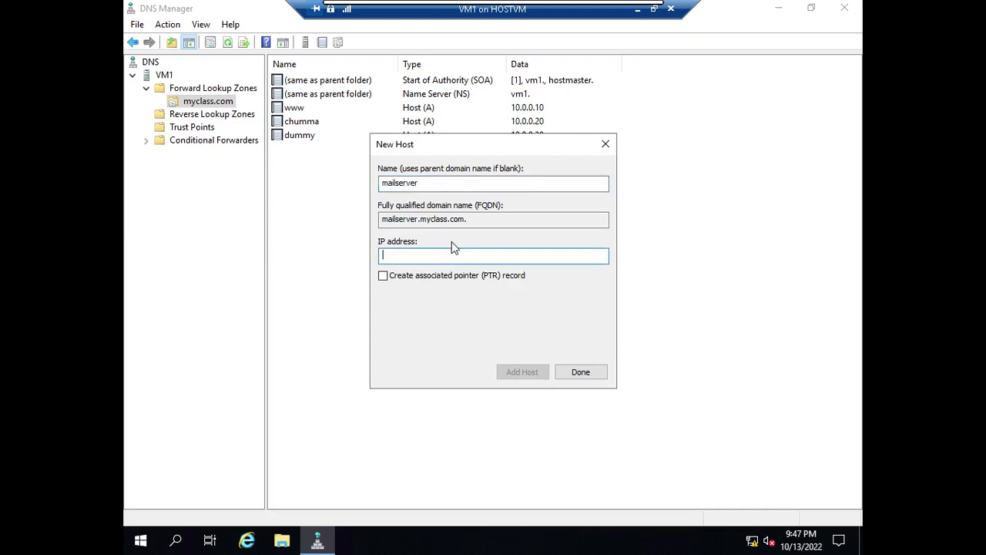
type("10.0.0.40")
left_click(516, 369)
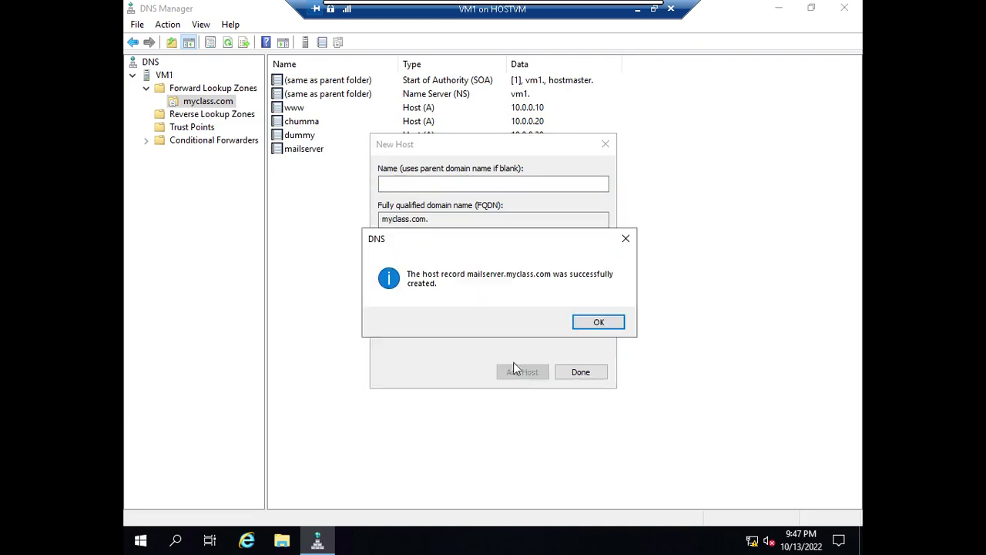
left_click(599, 322)
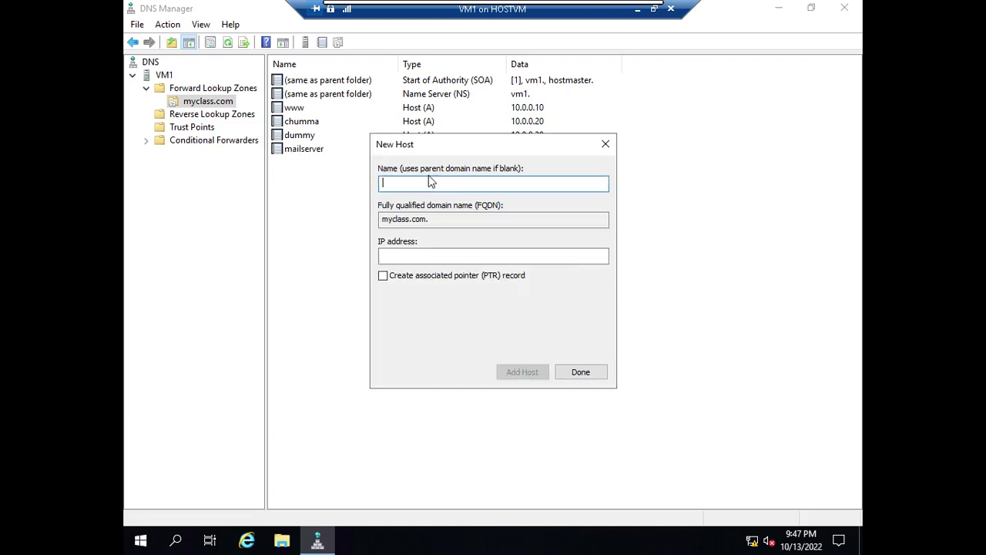
type("application")
left_click(458, 255)
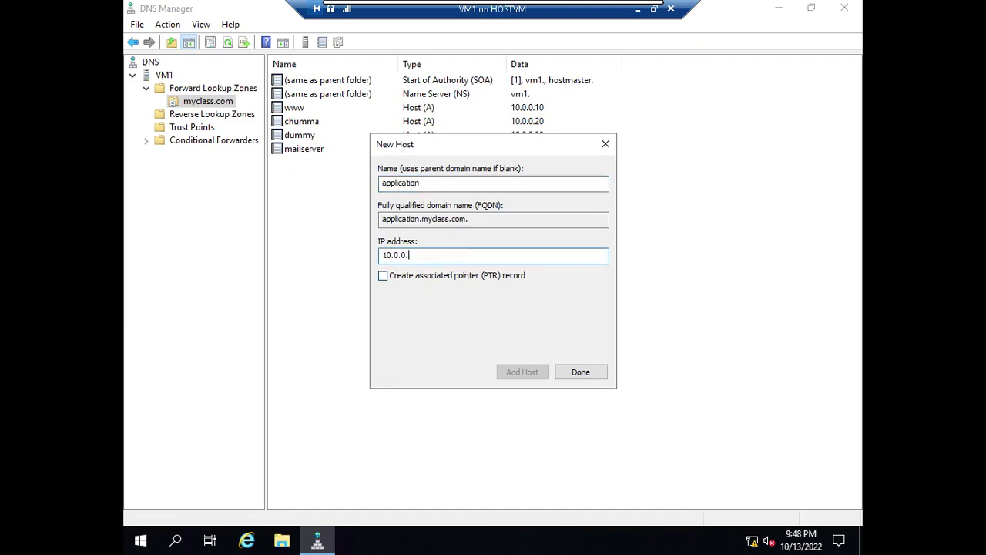
type("10.0.0.4")
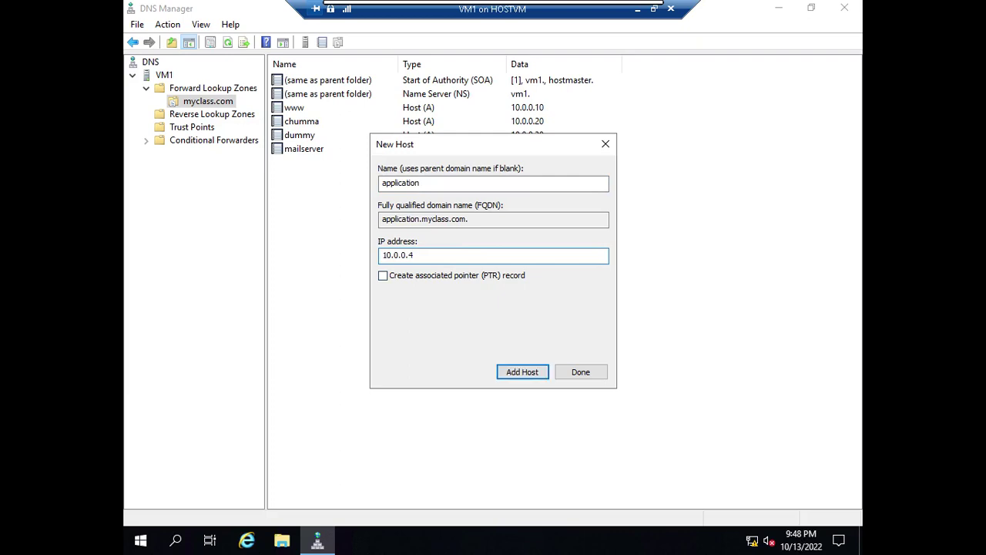
key("BackSpace")
type("50")
left_click(519, 368)
left_click(599, 328)
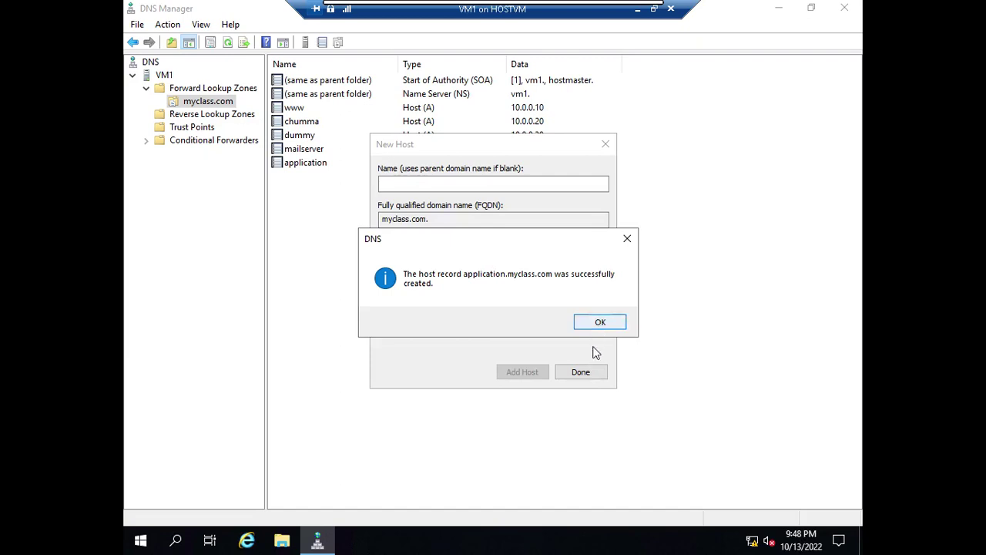
left_click(581, 372)
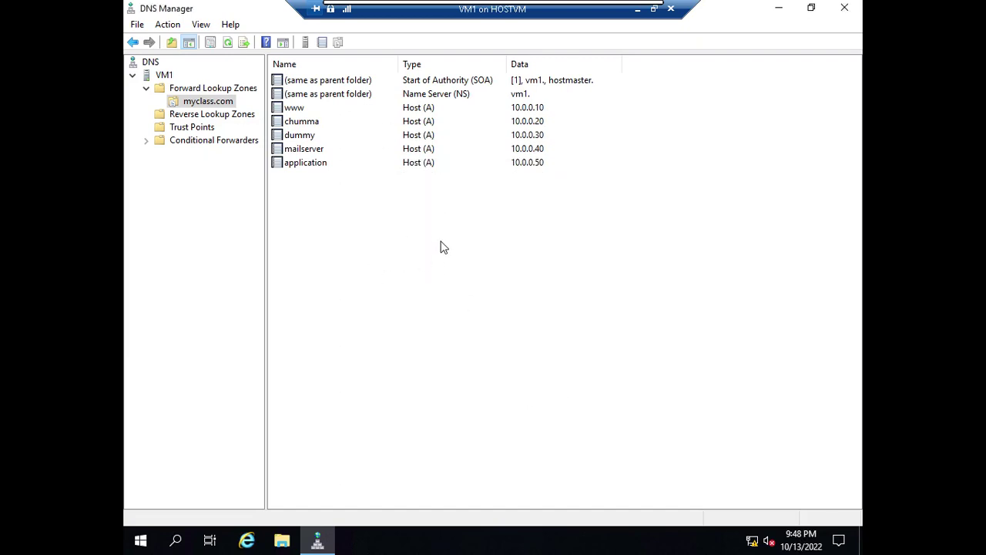
Step: Point out the zone's Name Server and Start of Authority records
left_click(483, 96)
left_click(484, 83)
left_click(520, 258)
Step: Create host record vm1 at 10.0.0.10 in myclass.com and select the new record
right_click(369, 284)
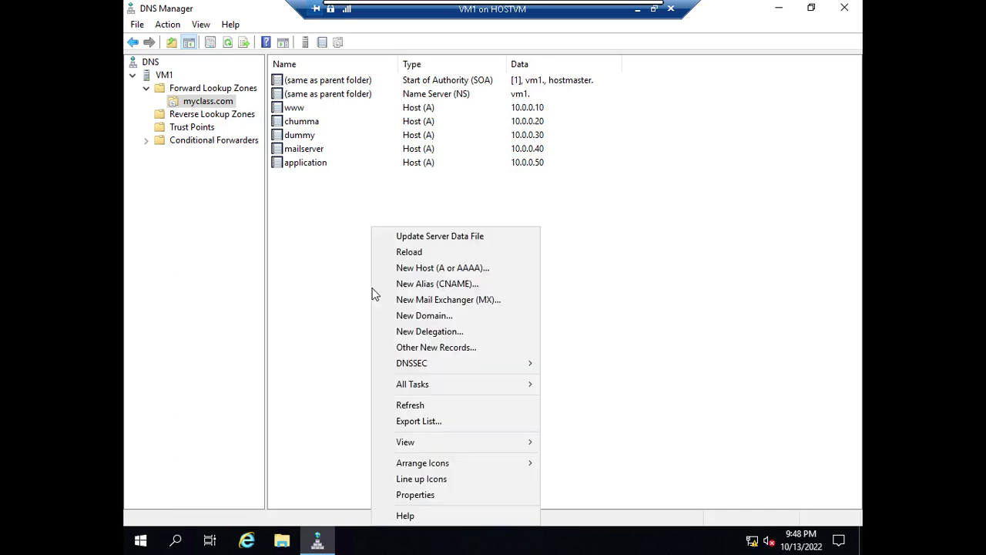
left_click(421, 268)
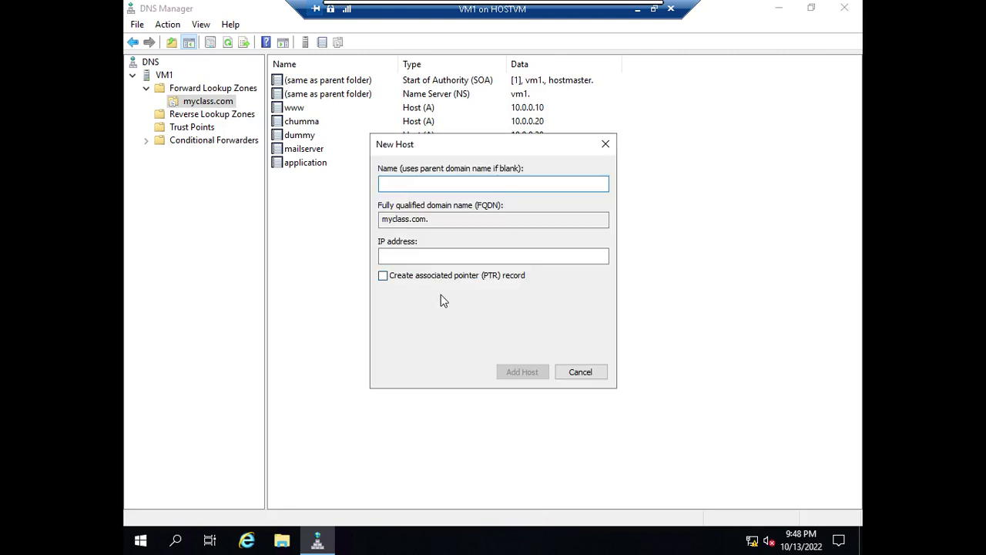
type("vm1")
left_click(425, 257)
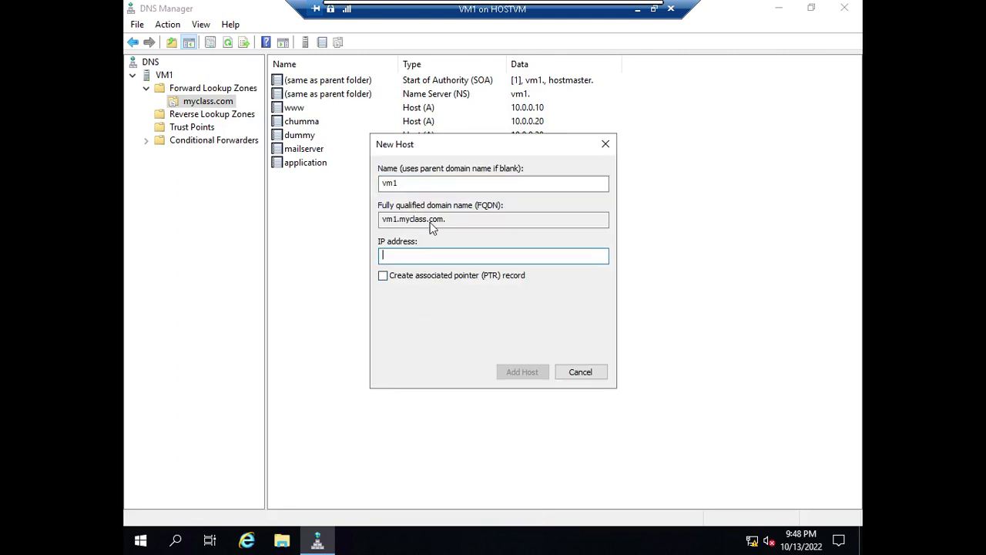
type("10.0.0.")
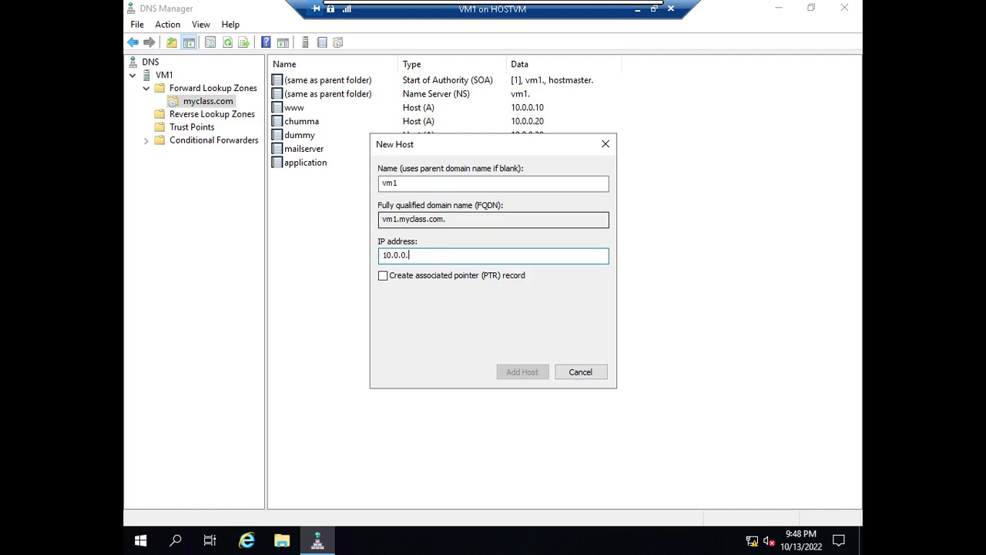
type("10")
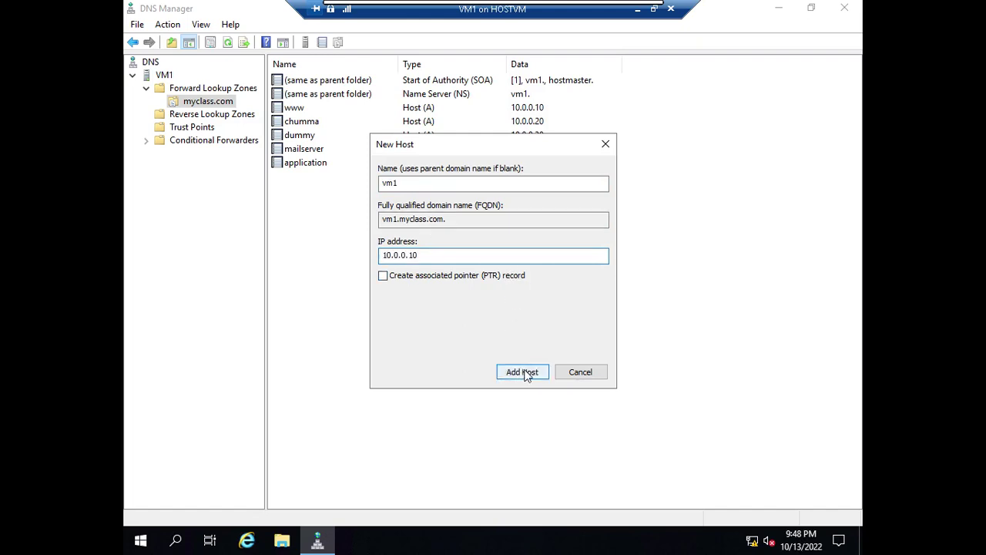
left_click(524, 372)
left_click(599, 324)
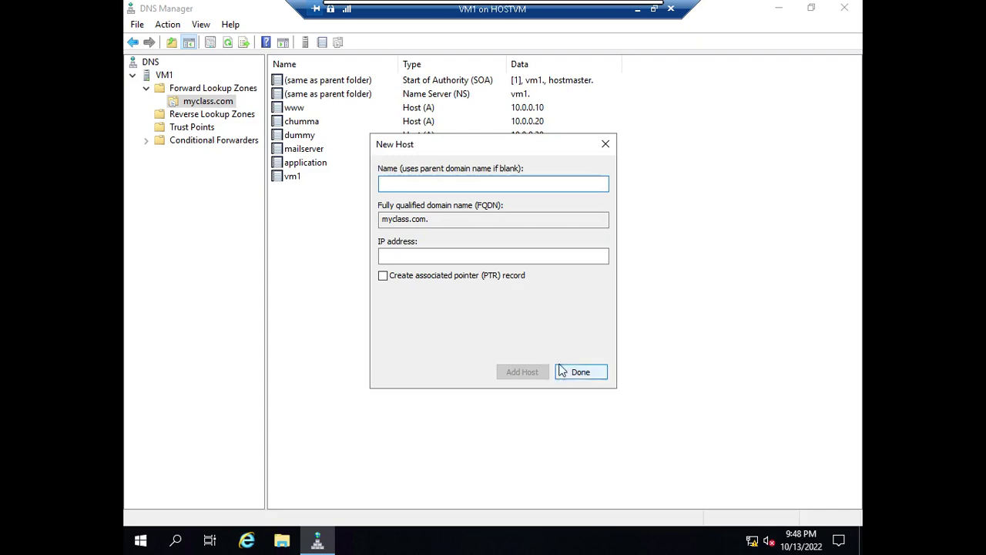
left_click(579, 372)
left_click(294, 176)
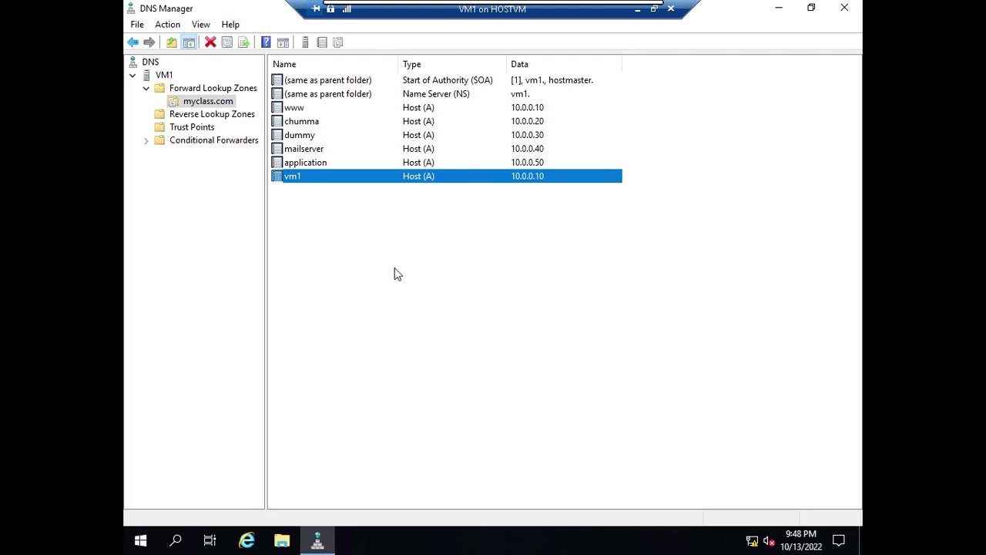
Step: Add name server vm1.myclass.com, resolved to 10.0.0.10, in the zone's Name Servers properties and apply
double_click(443, 96)
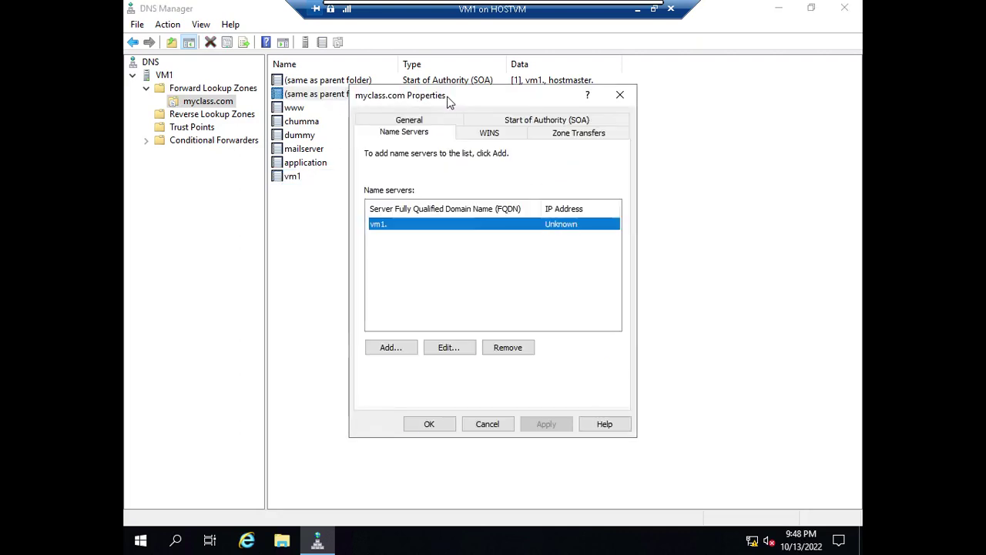
left_click(402, 350)
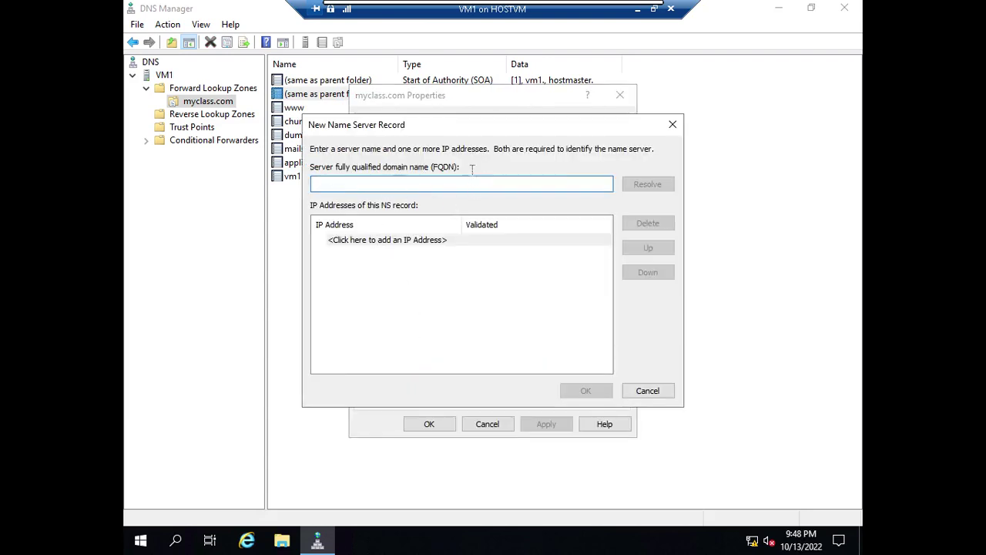
type("10.0.0.")
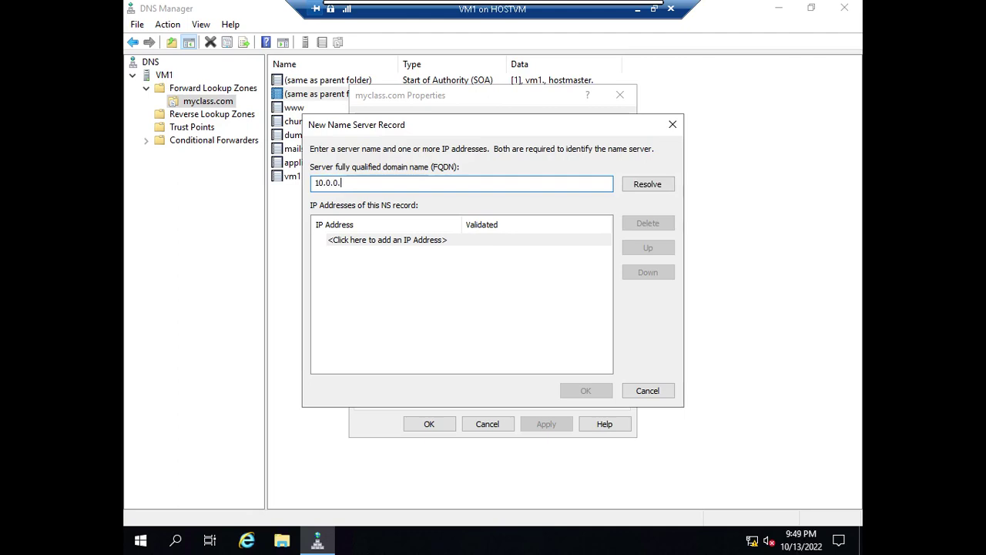
key("BackSpace")
key("BackSpace")
key("BackSpace")
key("BackSpace")
key("BackSpace")
key("BackSpace")
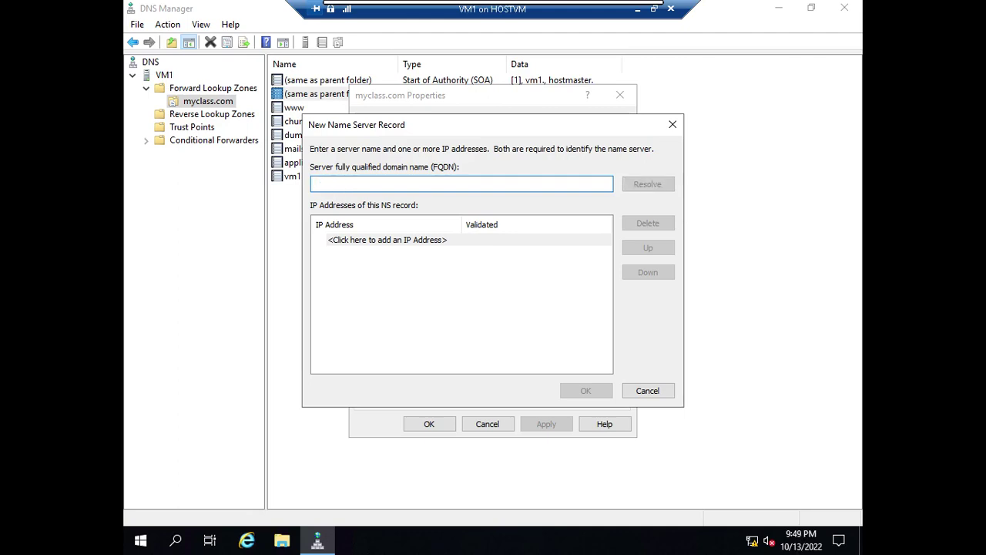
type("vm")
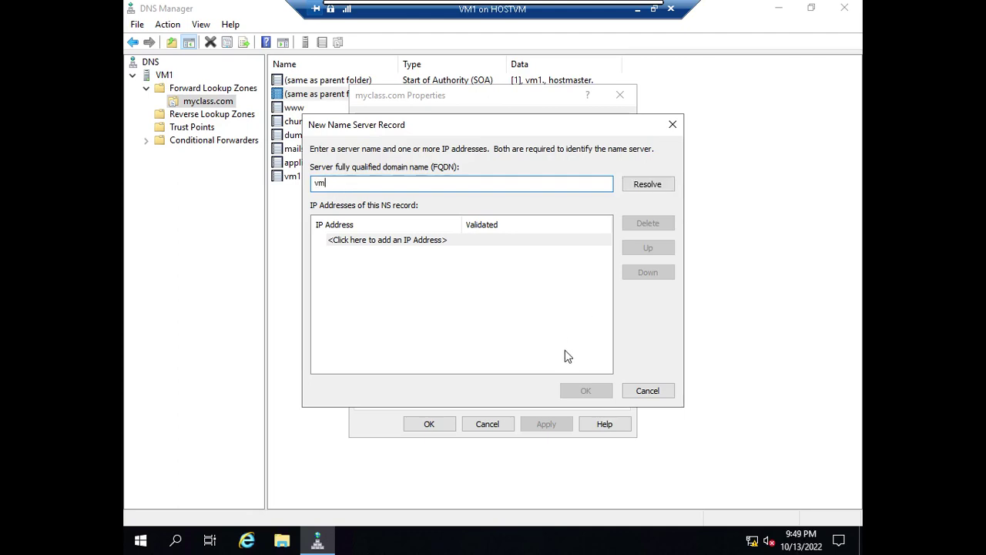
type("1.myclass.comy.")
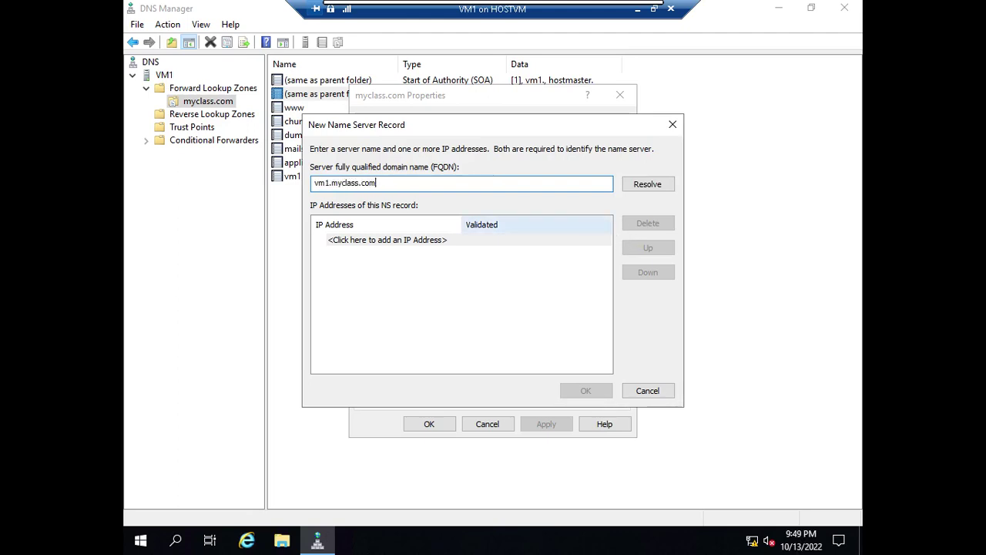
left_click(648, 184)
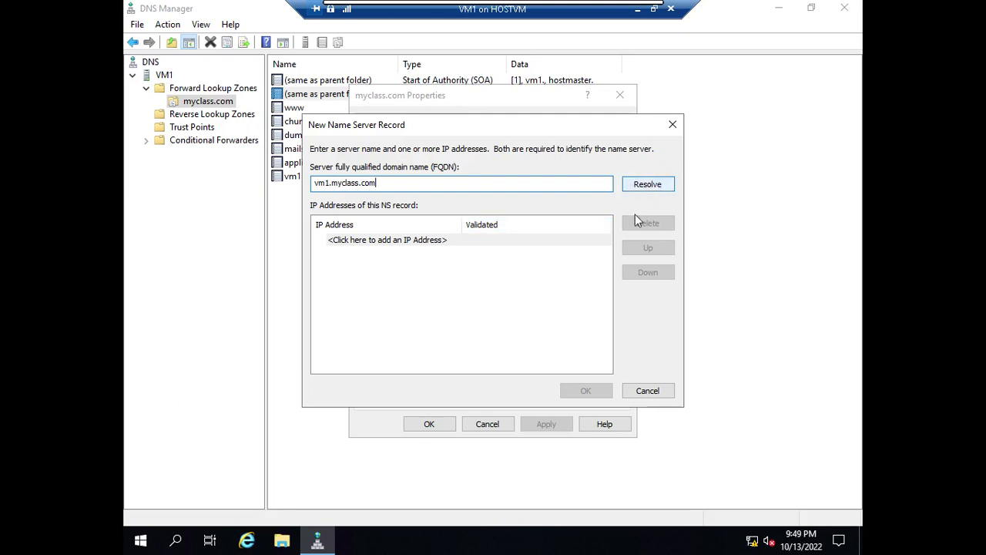
left_click(353, 253)
left_click(583, 395)
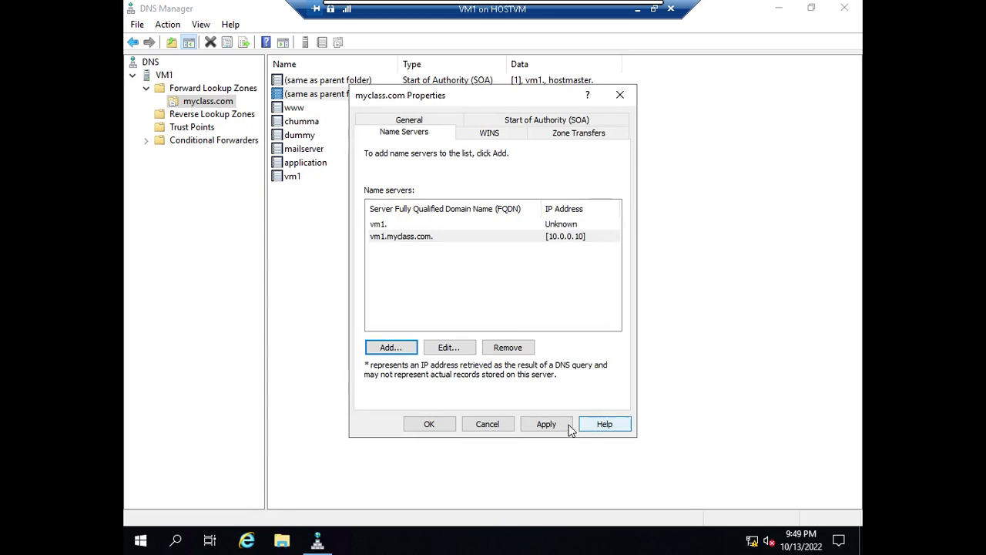
left_click(546, 424)
left_click(423, 425)
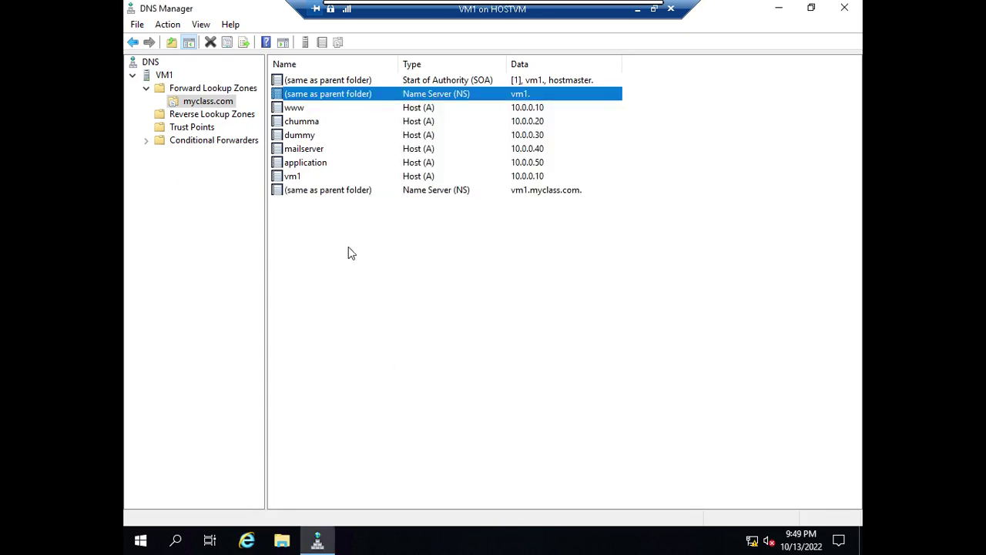
left_click(316, 192)
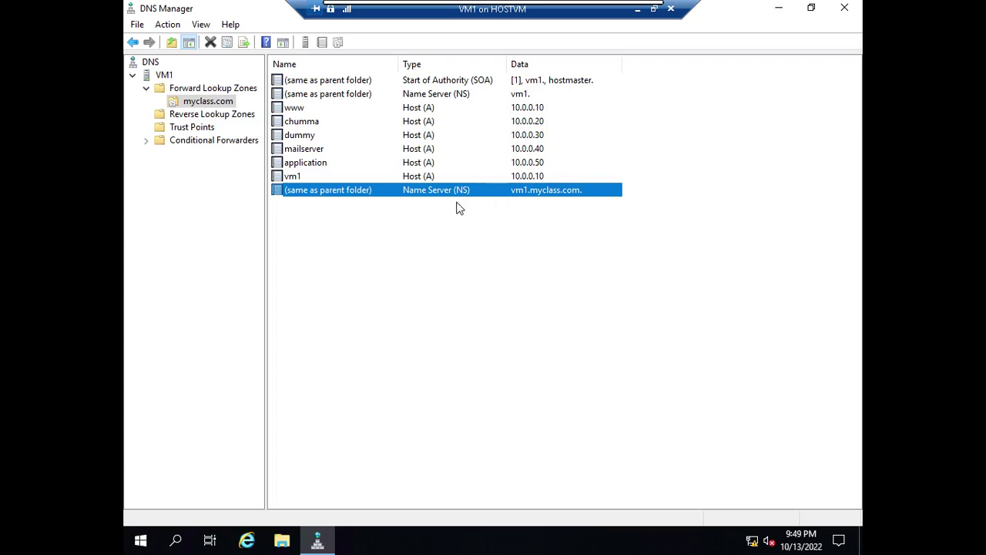
Step: Inspect the vm1.myclass.com name server record in VM1's zone, then minimize VM1's console
left_click(467, 271)
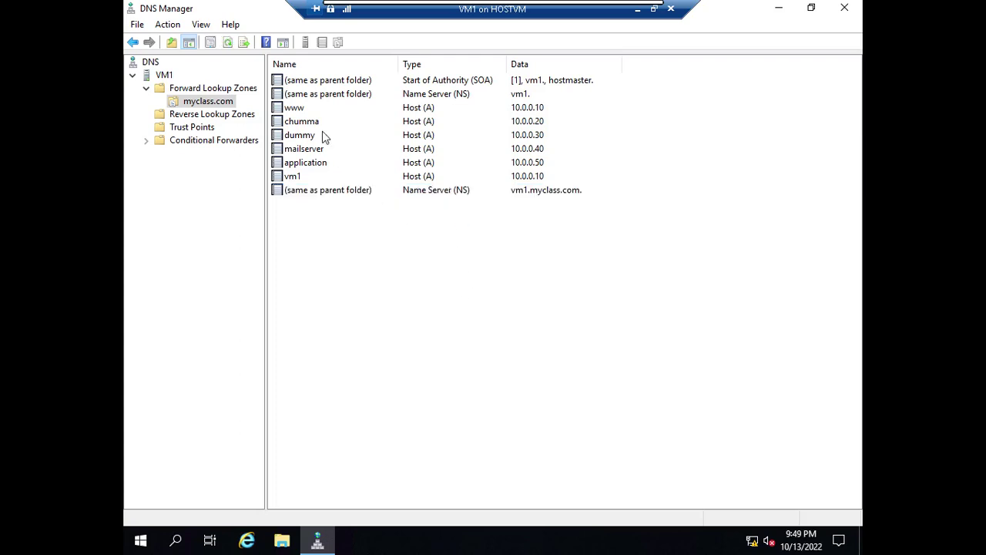
left_click(469, 193)
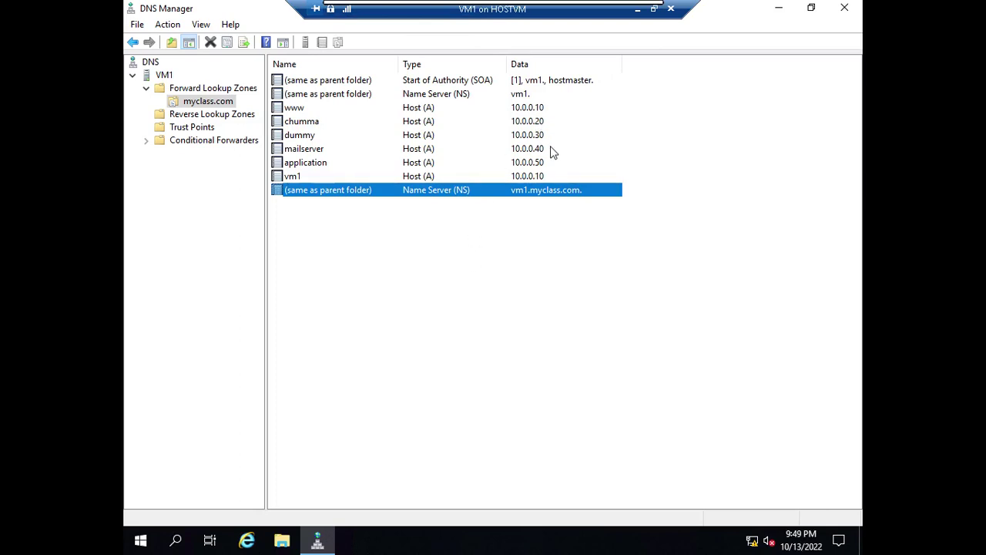
left_click(464, 291)
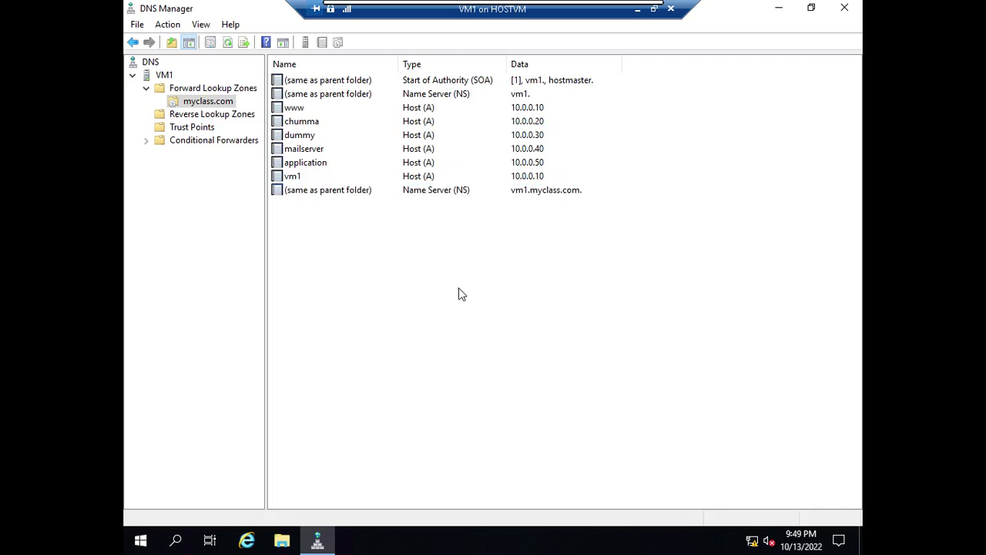
left_click(638, 11)
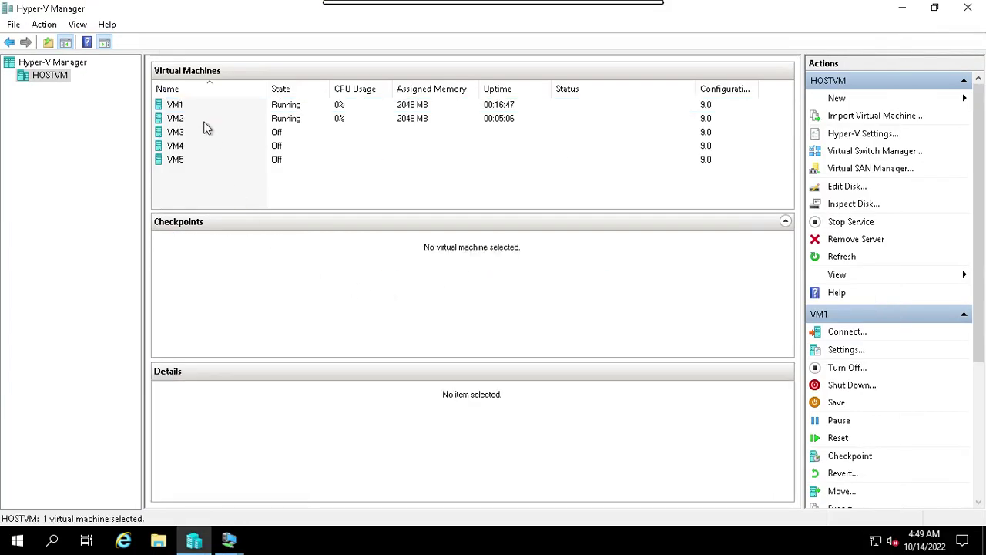
Step: Connect to VM2 full-screen and start a new stub zone under Forward Lookup Zones
left_click(204, 123)
left_click(845, 331)
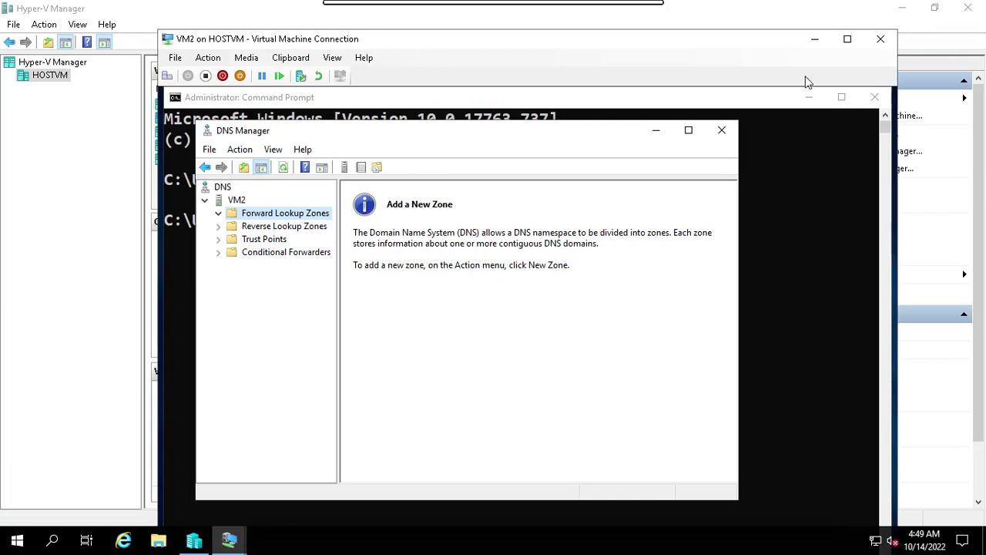
left_click(847, 39)
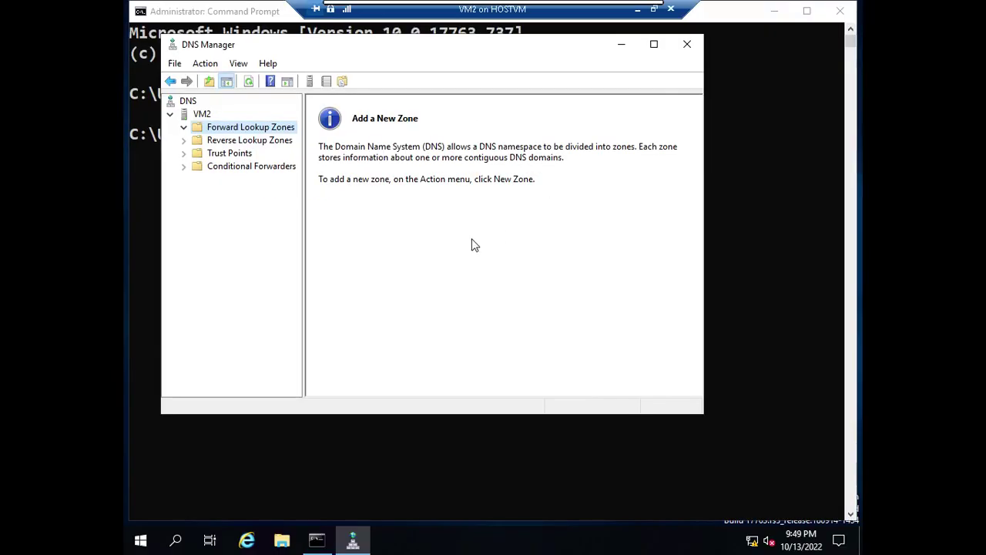
right_click(244, 128)
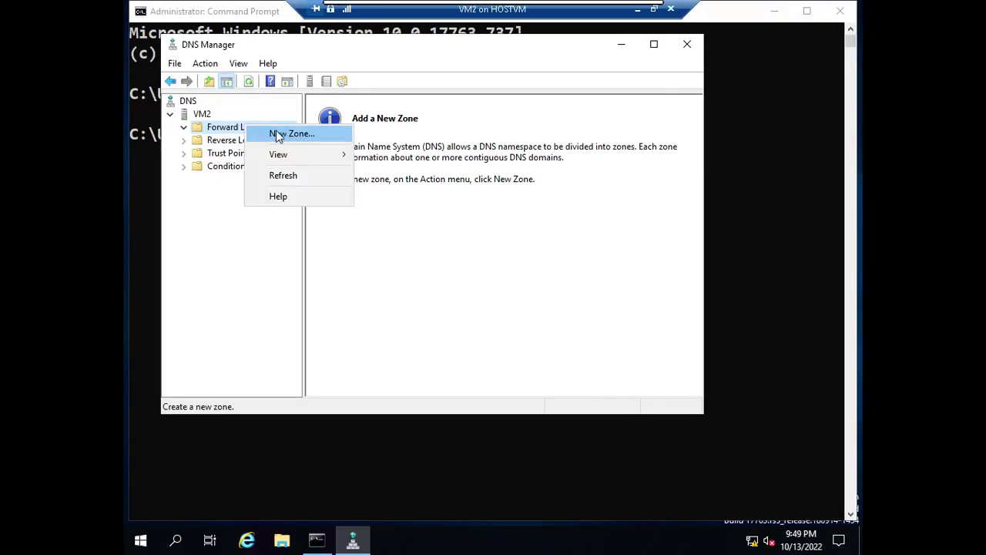
left_click(279, 135)
left_click(445, 312)
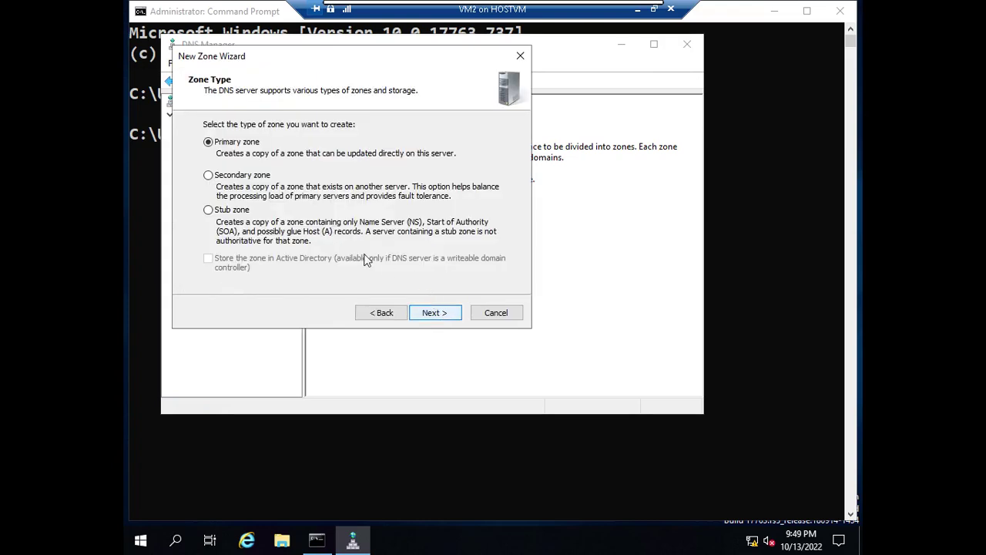
left_click(233, 211)
Step: Name the stub zone myclass.com with master 10.0.0.10, finish, then open and refresh it
left_click(435, 312)
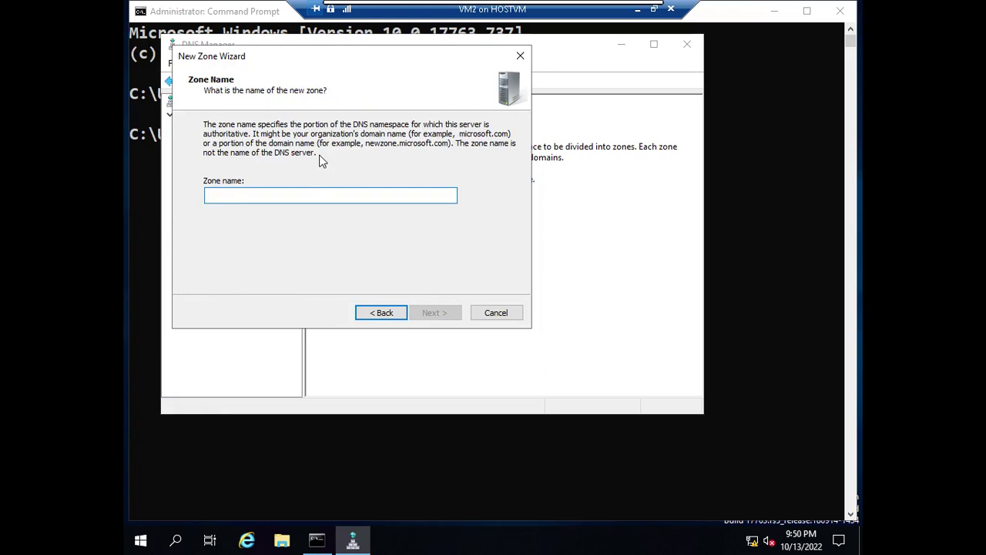
type("myclass.com")
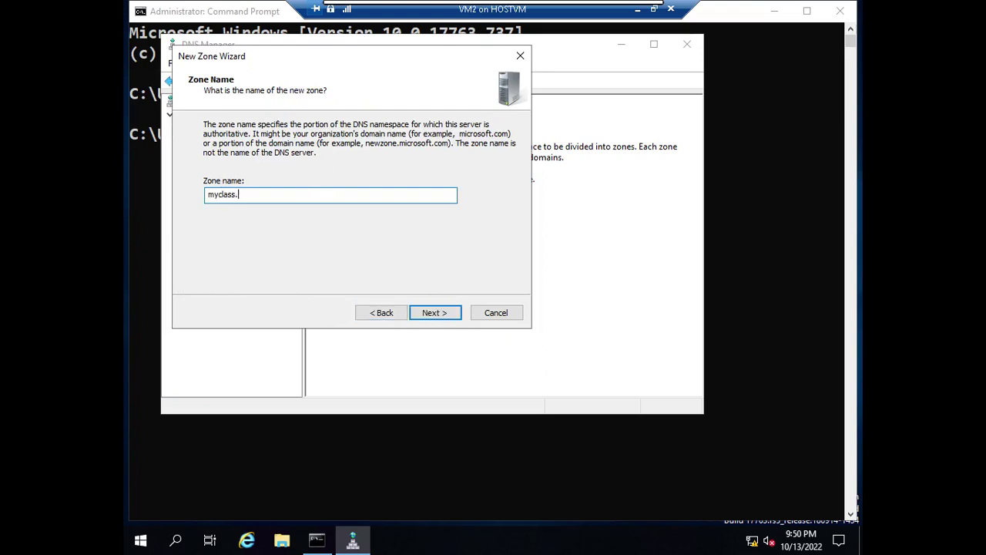
left_click(444, 319)
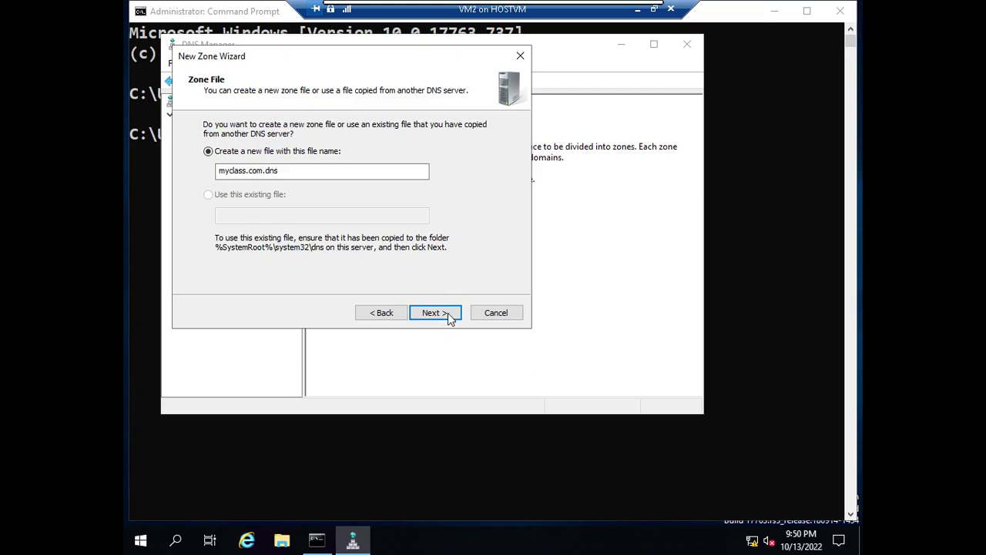
left_click(448, 313)
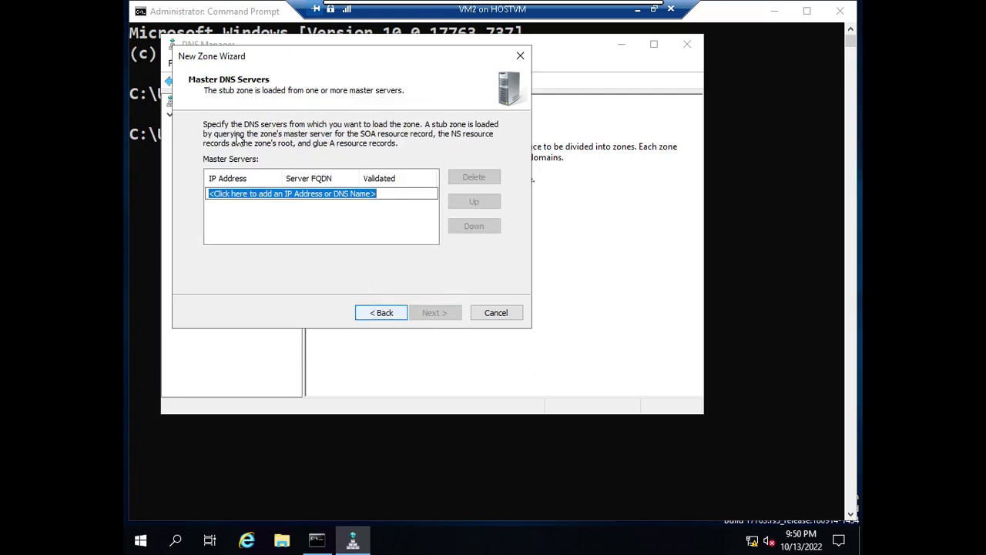
type("10.0.0.10")
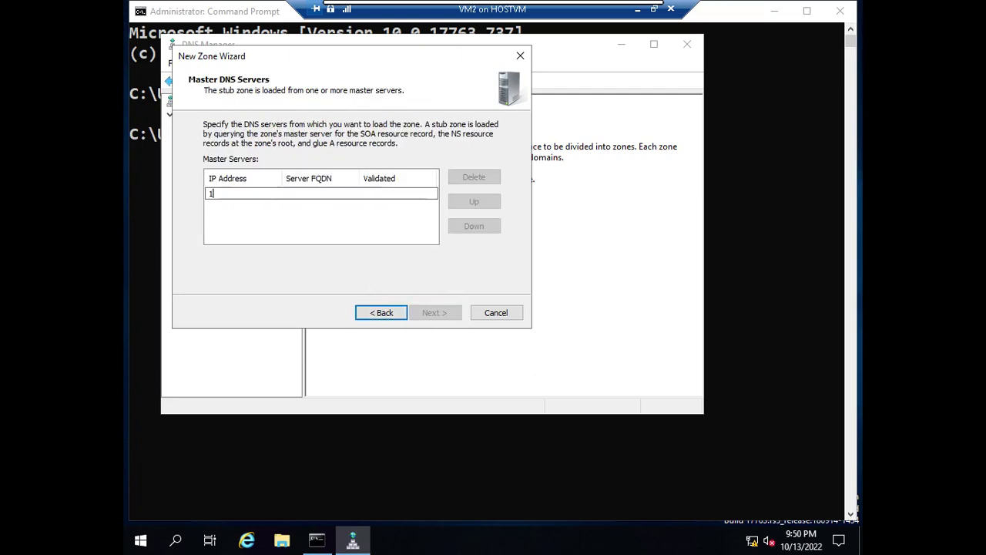
left_click(327, 231)
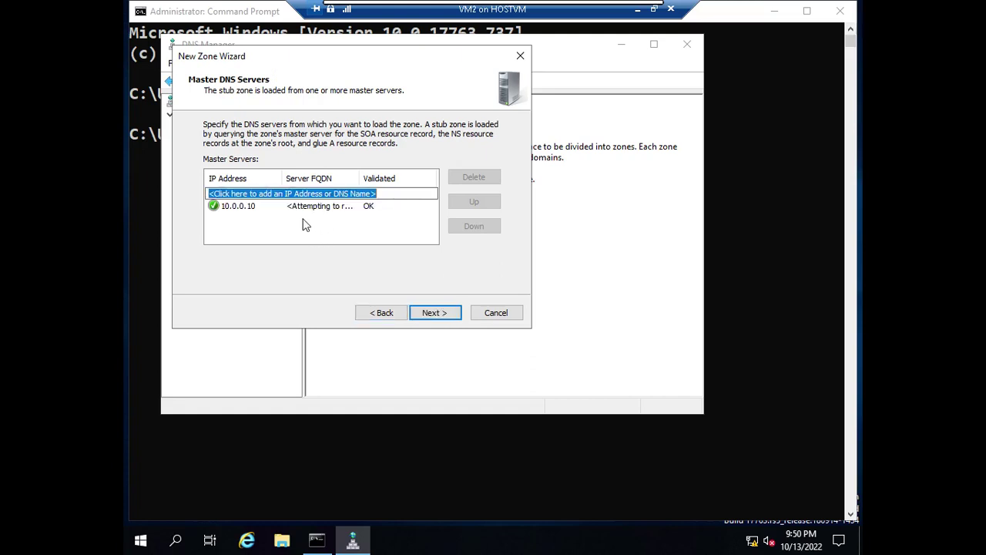
left_click(439, 312)
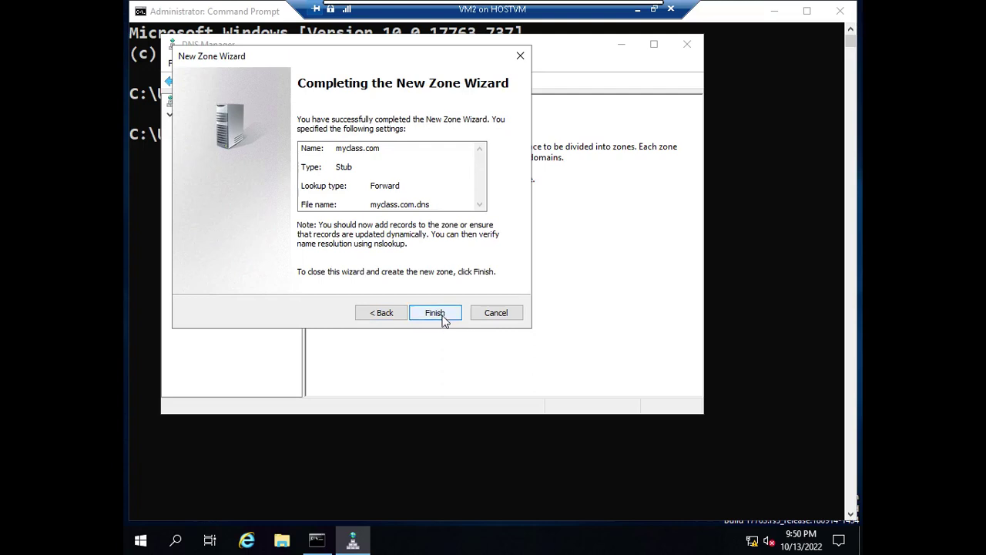
left_click(443, 317)
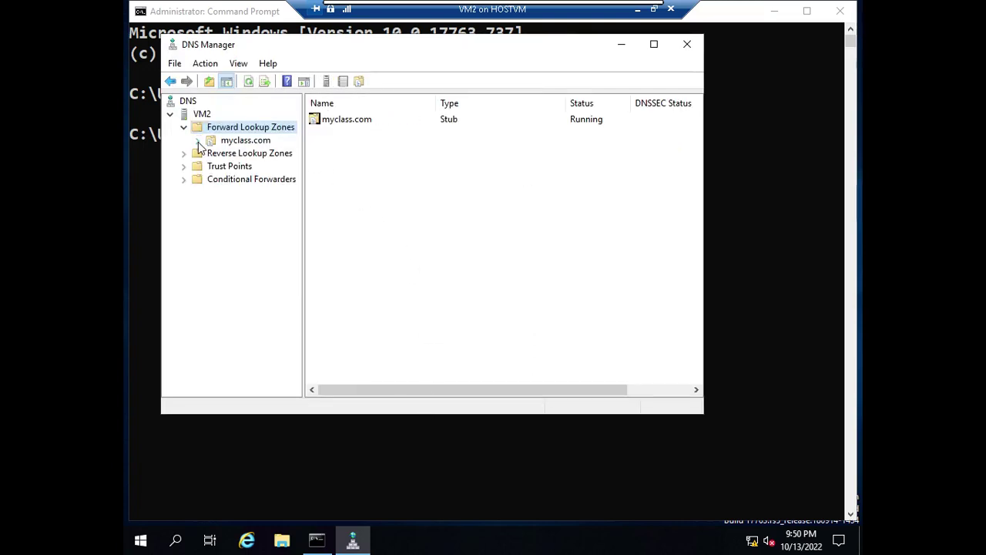
left_click(243, 141)
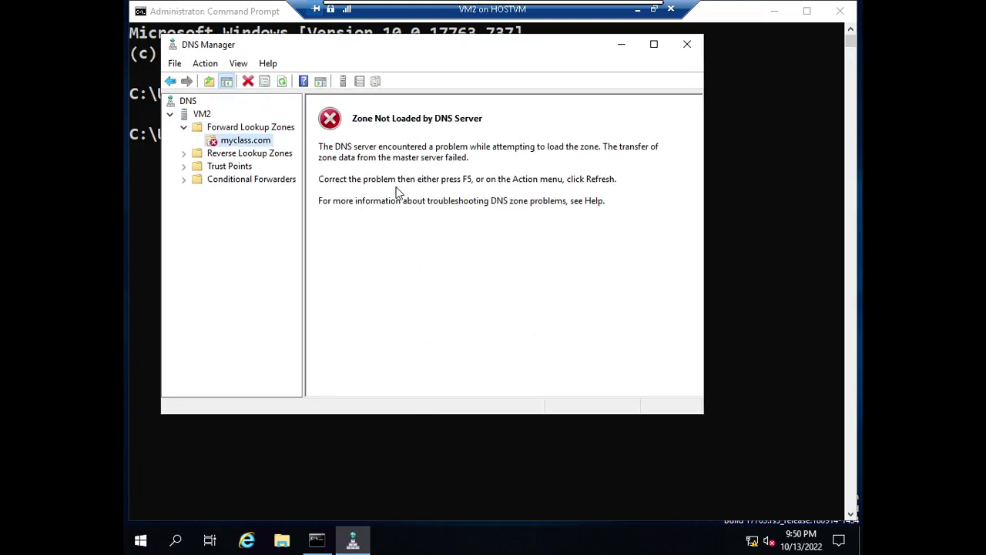
left_click(282, 82)
right_click(262, 141)
left_click(349, 283)
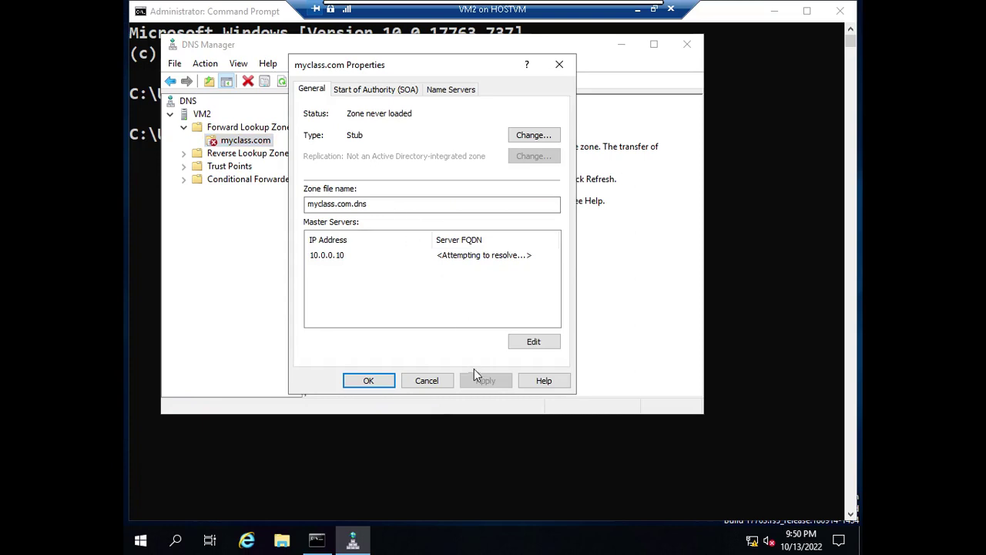
left_click(385, 381)
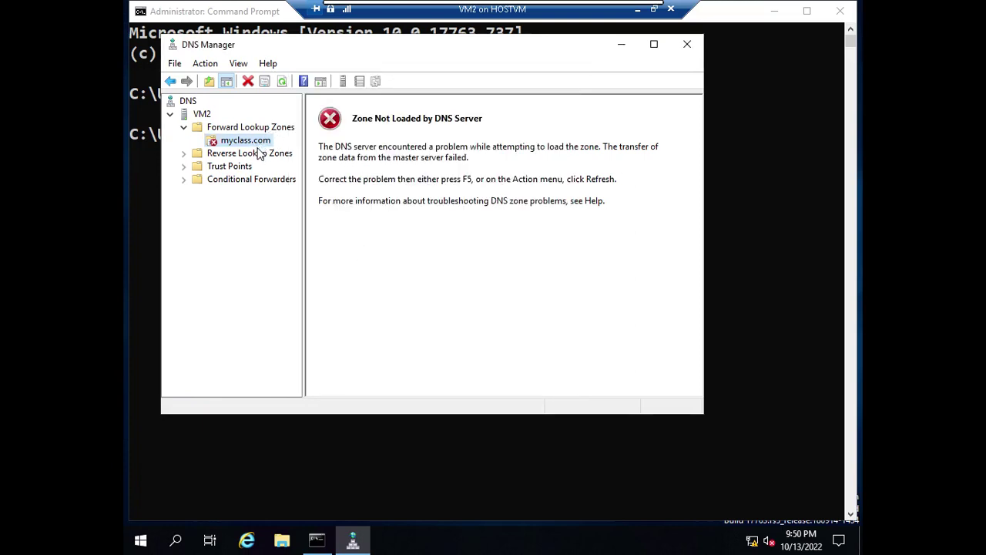
right_click(257, 146)
left_click(300, 169)
left_click(688, 45)
left_click(594, 416)
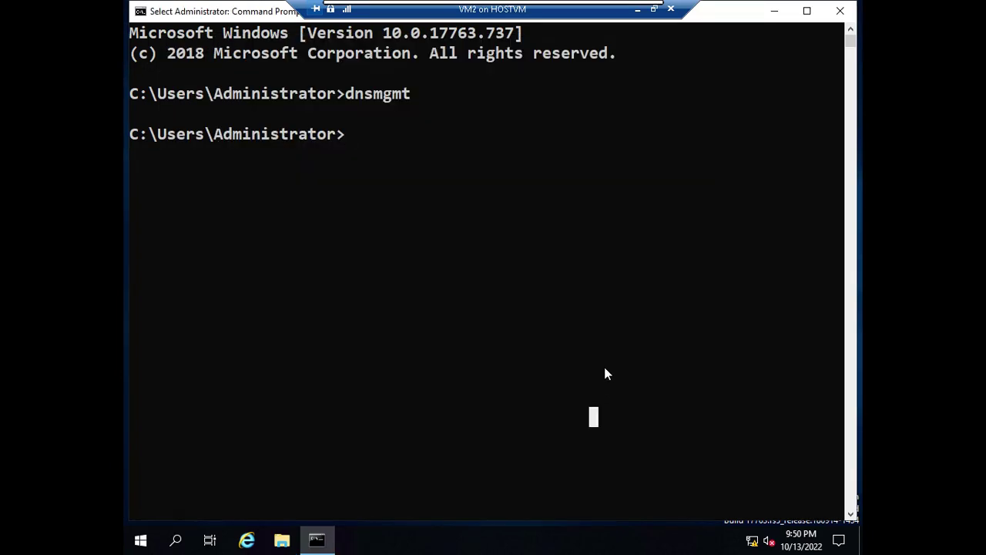
key("Up")
key("Return")
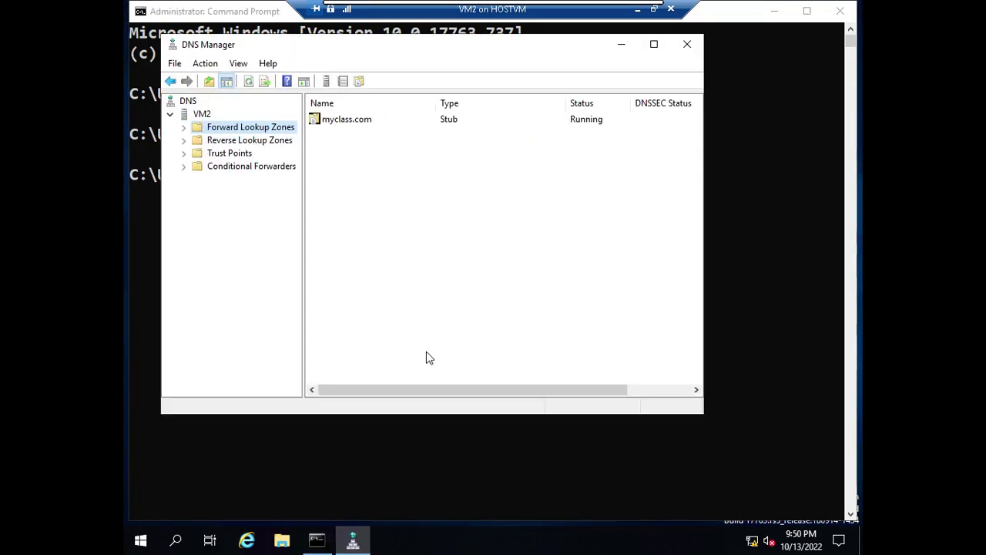
left_click(184, 127)
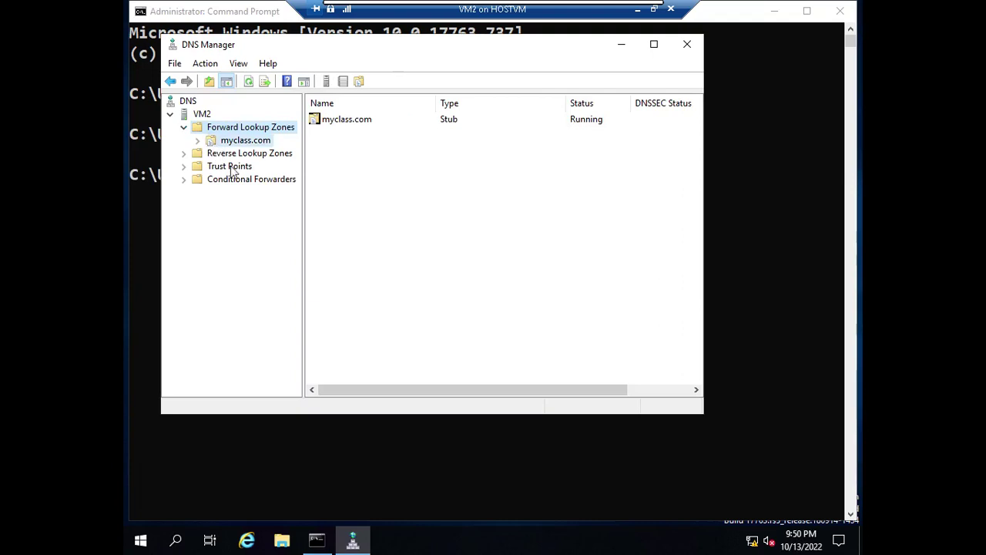
left_click(235, 140)
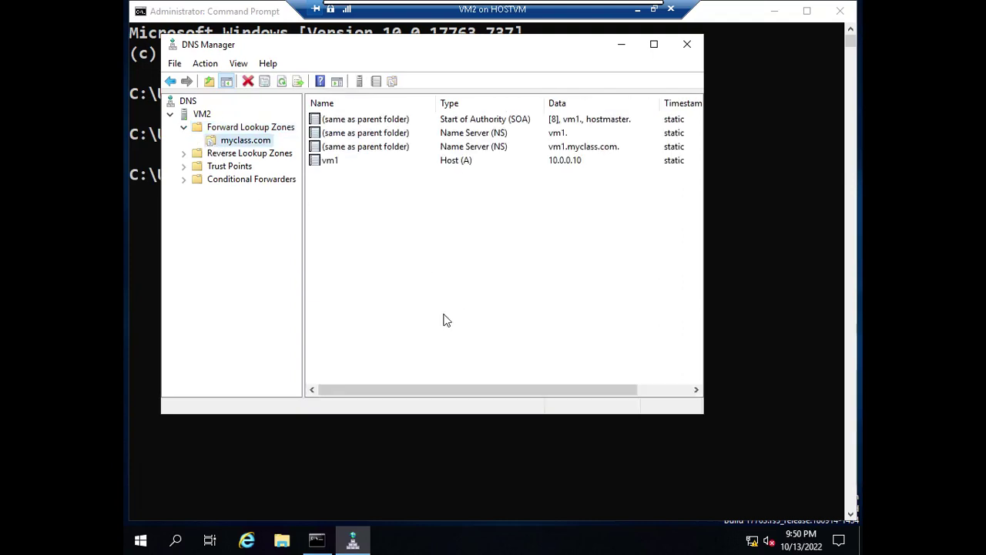
left_click(654, 45)
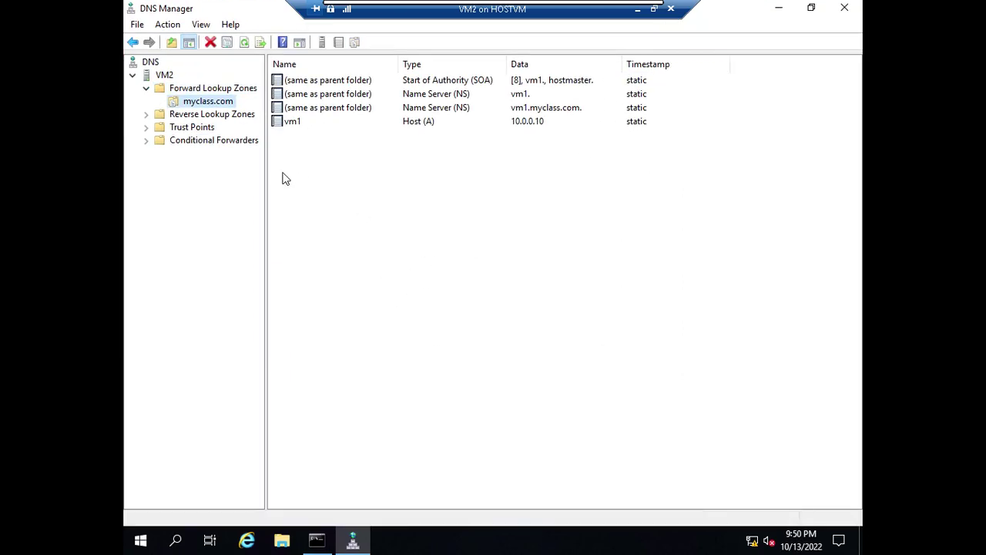
left_click(300, 123)
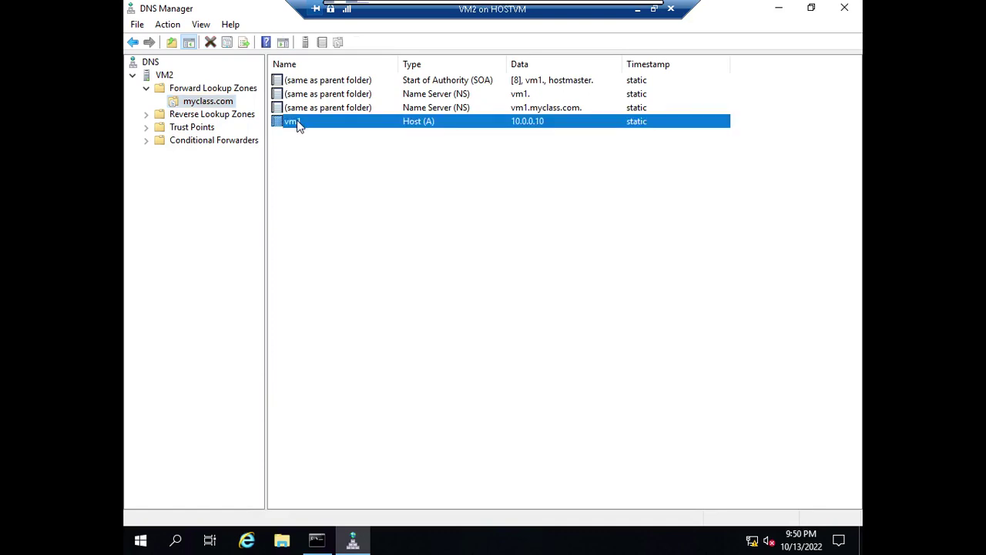
left_click(521, 107)
left_click(519, 95)
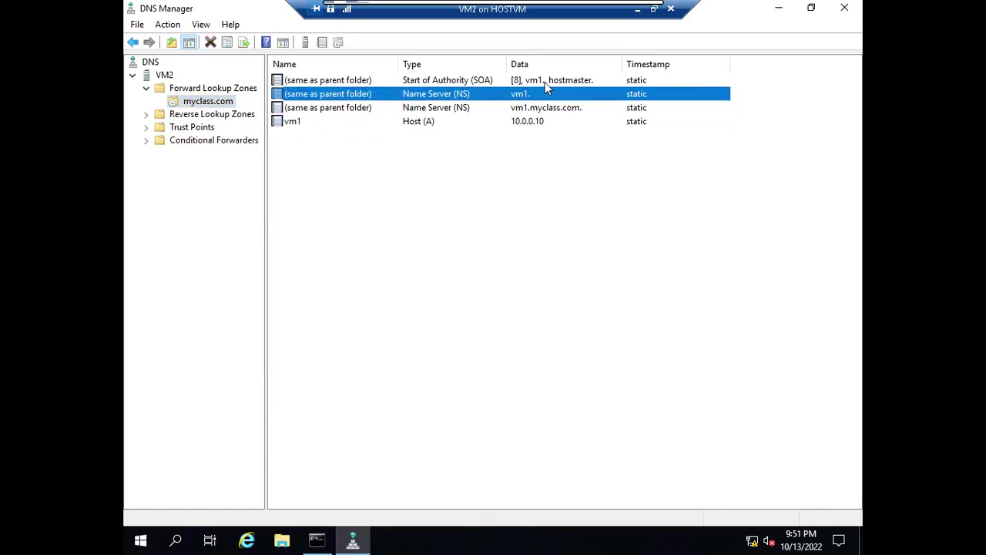
left_click(542, 81)
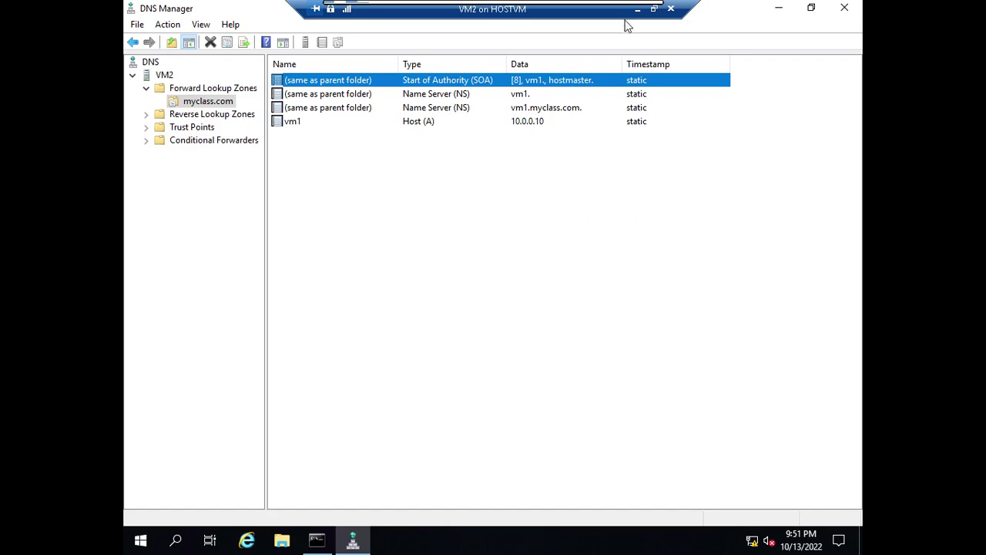
mouse_move(633, 17)
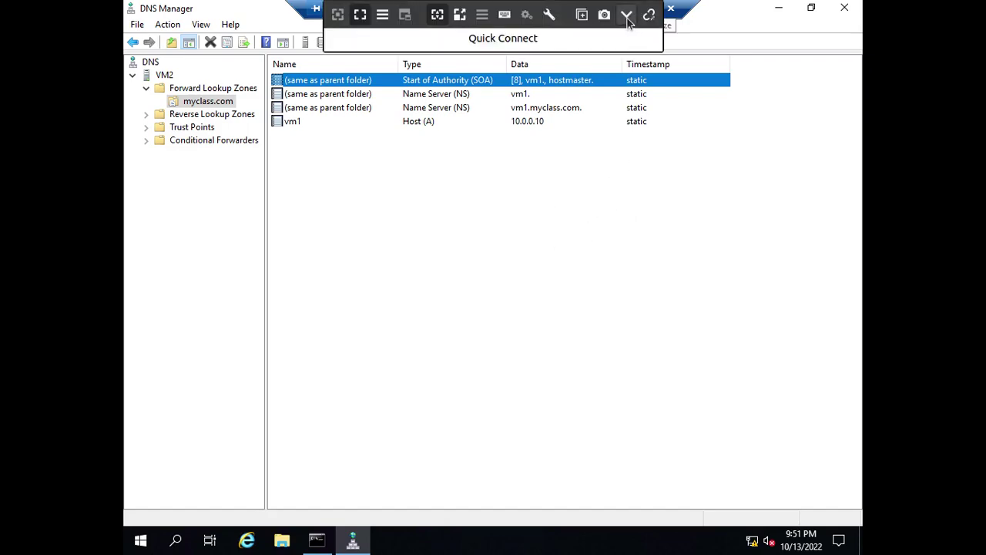
Step: Return to the Notebook session with the zone diagram and pick a pen
left_click(627, 17)
left_click(26, 191)
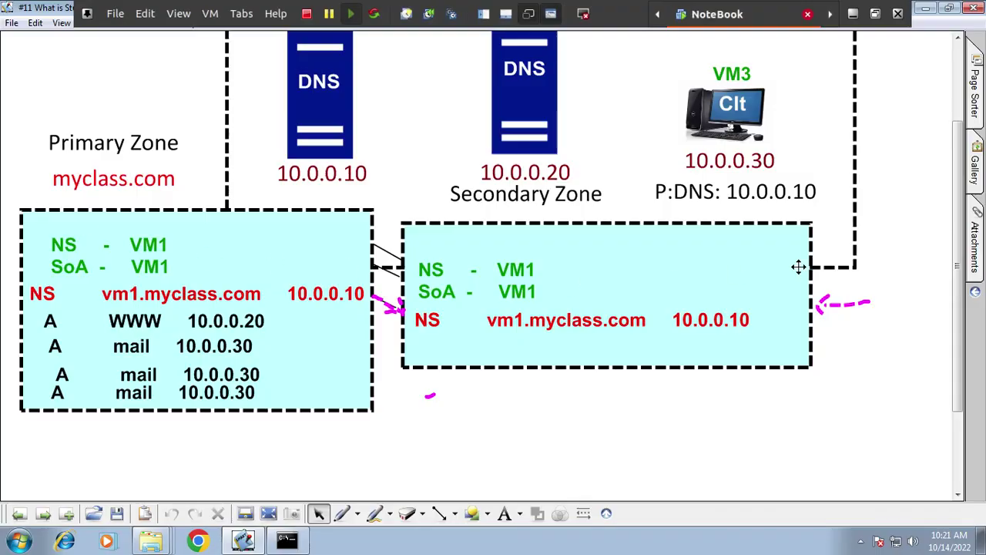
scroll(585, 362, "down", 1)
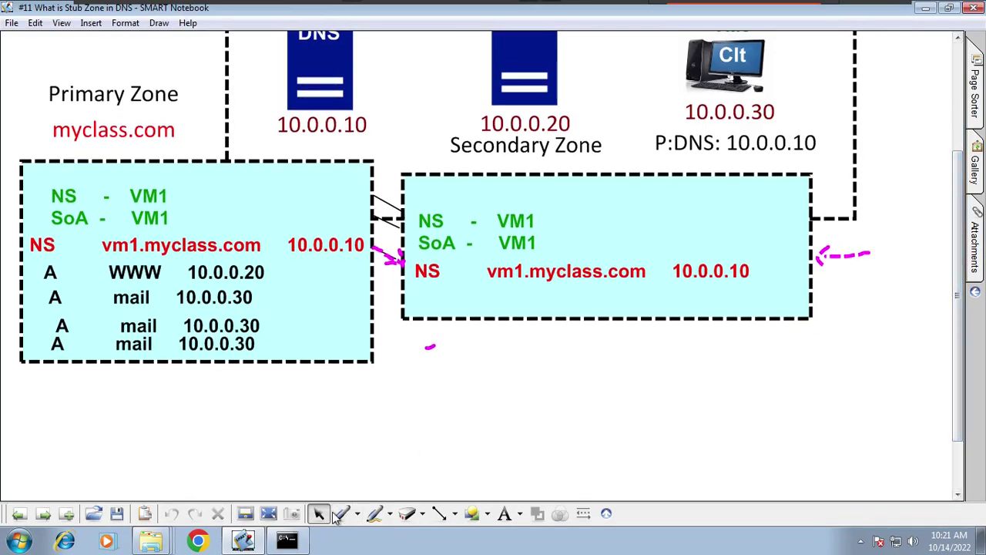
left_click(339, 514)
left_click(407, 332)
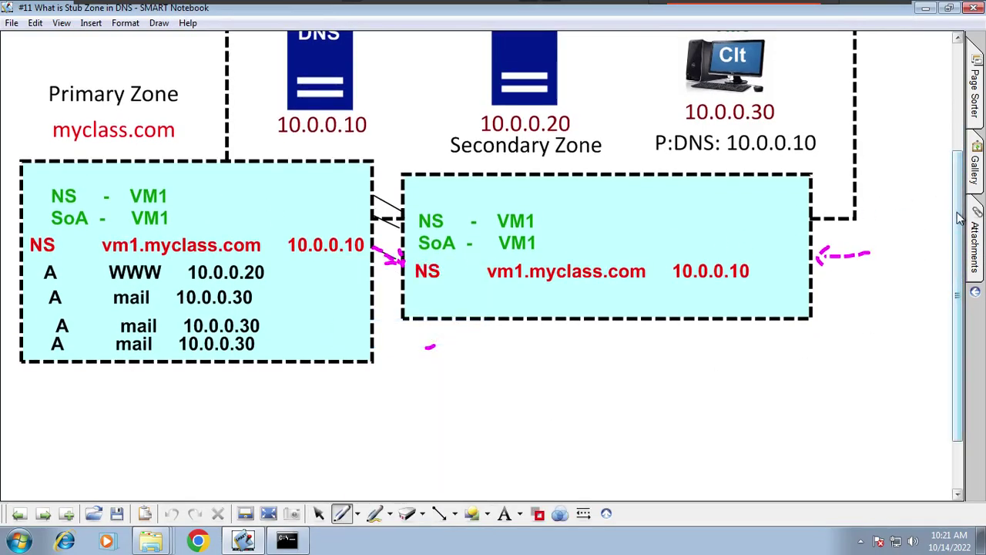
scroll(959, 218, "up", 2)
Step: Draw a red arrow from VM3 to VM2, underline vm1.myclass.com, and arrow VM2 to VM1
mouse_move(766, 125)
left_mouse_down()
mouse_move(766, 97)
mouse_move(589, 86)
mouse_move(654, 94)
mouse_move(681, 77)
left_mouse_up()
left_click_drag(620, 128, 721, 91)
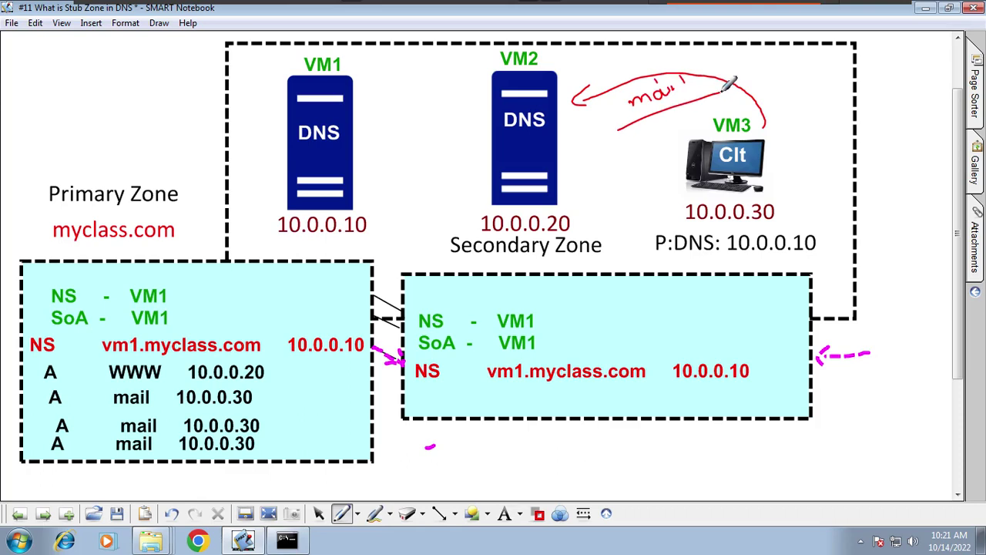
mouse_move(596, 80)
left_mouse_down()
mouse_move(573, 98)
mouse_move(590, 107)
left_mouse_up()
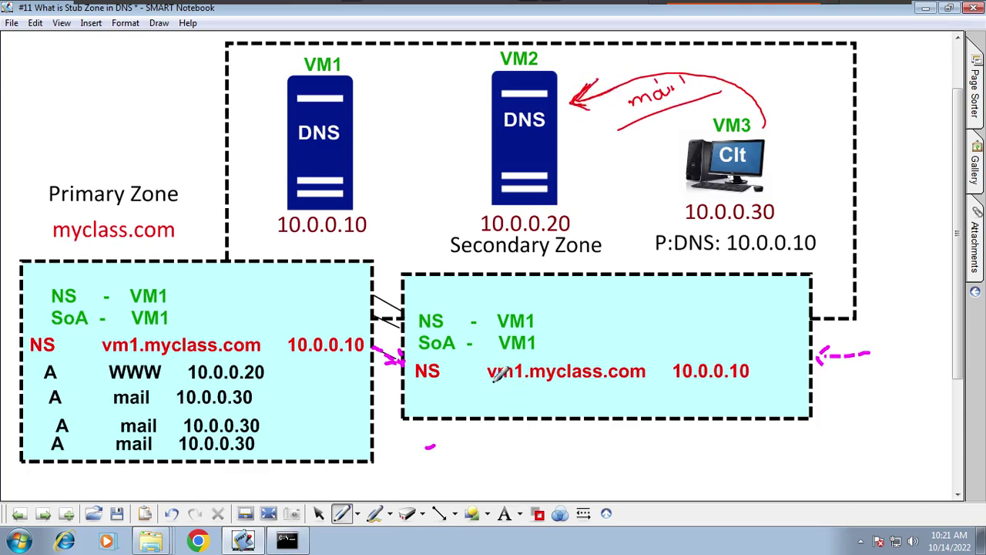
left_click_drag(490, 379, 633, 378)
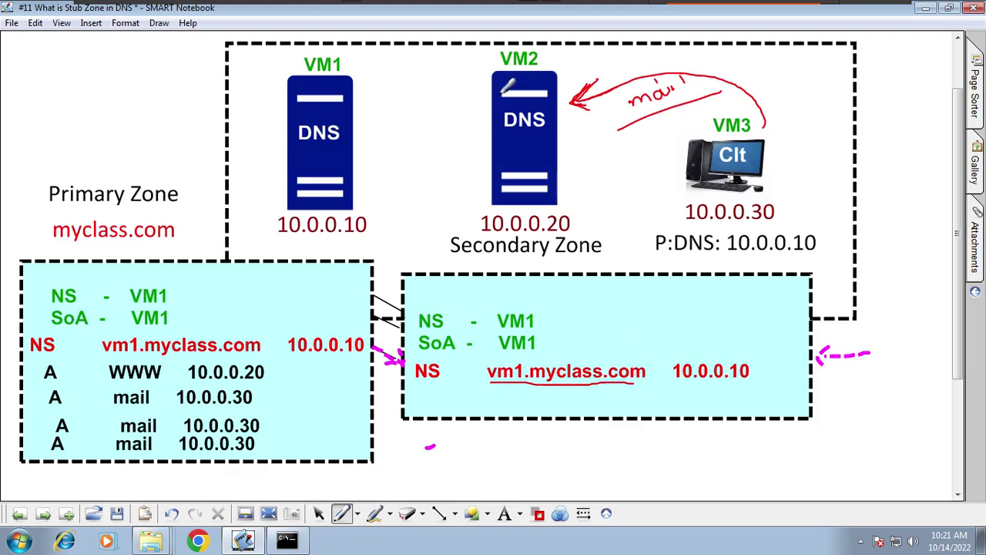
mouse_move(502, 93)
left_mouse_down()
mouse_move(428, 75)
mouse_move(339, 100)
mouse_move(366, 123)
left_mouse_up()
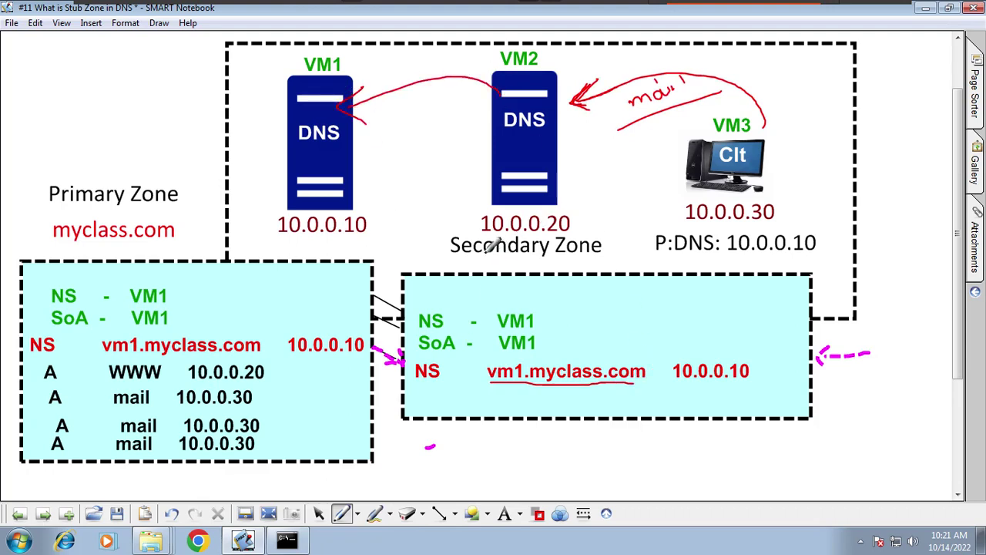
Step: Retype the Secondary Zone caption as Stub Zone and move it under 10.0.0.20
left_click(319, 513)
left_click(543, 246)
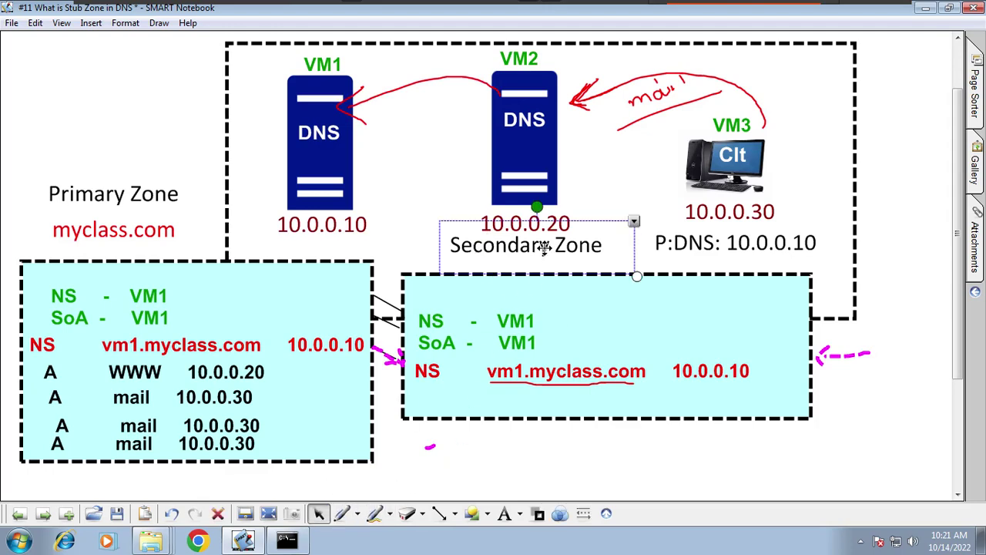
left_click(544, 246)
left_click_drag(550, 246, 432, 255)
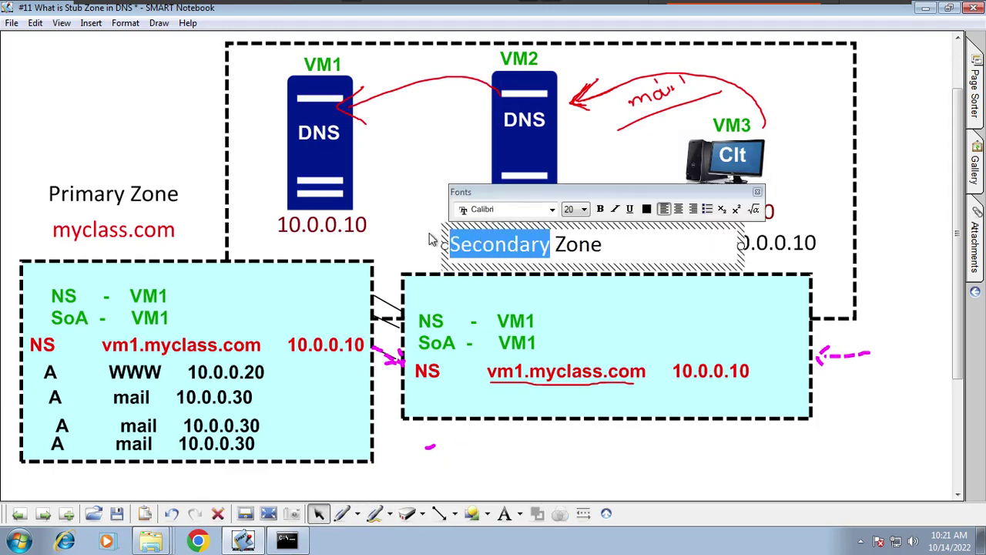
type("Stub")
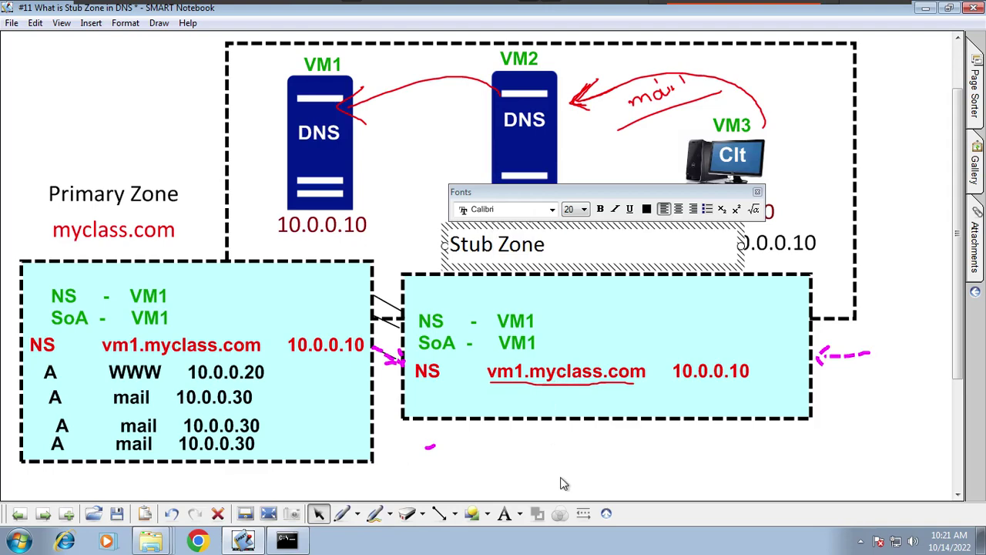
left_click(564, 483)
left_click_drag(501, 245, 521, 247)
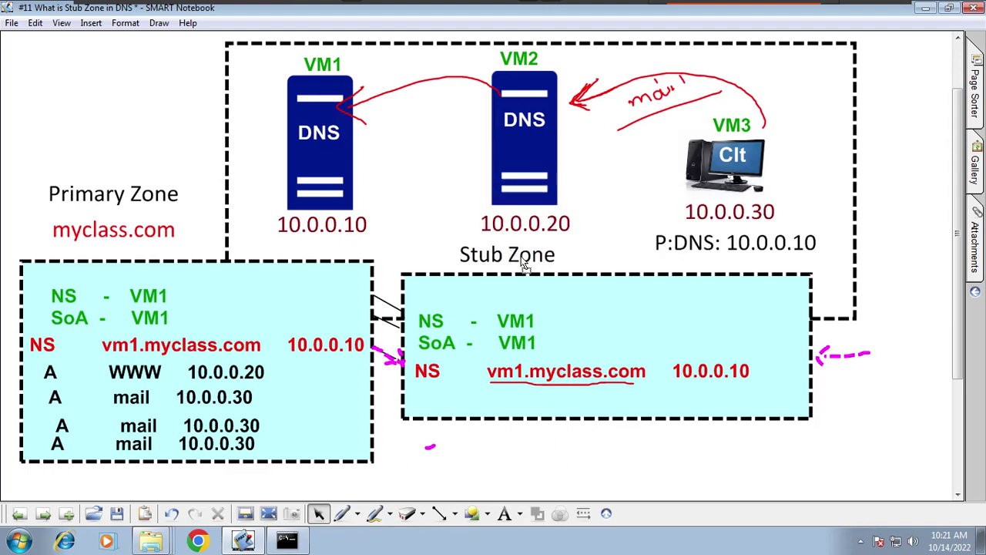
Step: Thicken the VM2-to-VM1 arrow, circle the second mail entry, and draw reply arrows back to VM3
left_click(342, 514)
mouse_move(501, 93)
left_mouse_down()
mouse_move(446, 76)
mouse_move(376, 81)
mouse_move(356, 88)
mouse_move(368, 120)
left_mouse_up()
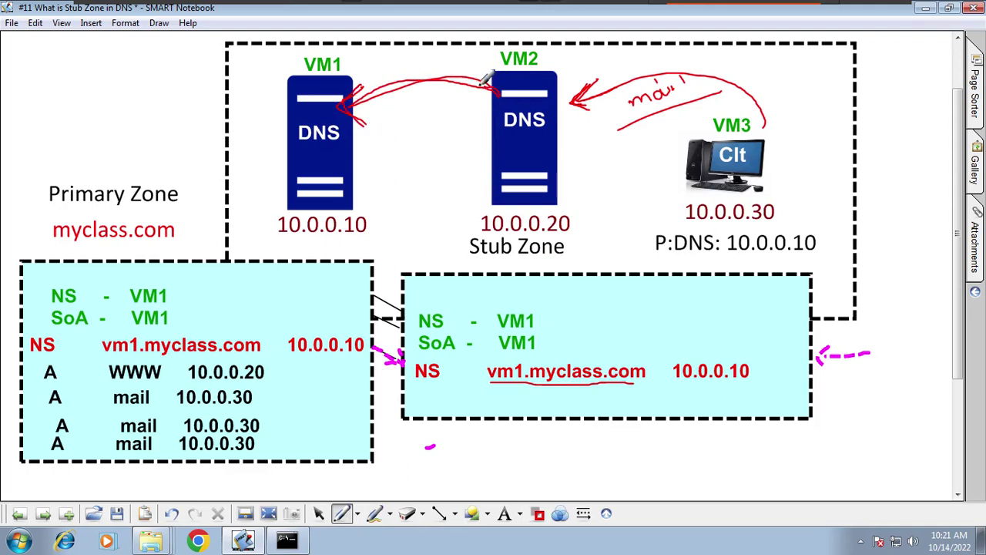
mouse_move(493, 86)
left_mouse_down()
mouse_move(373, 96)
mouse_move(366, 125)
left_mouse_up()
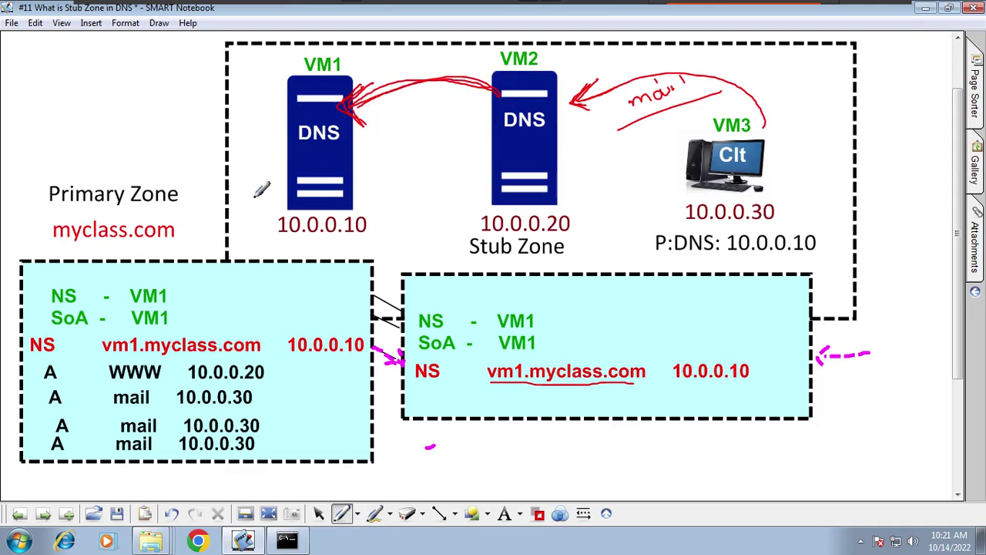
mouse_move(154, 416)
left_mouse_down()
mouse_move(128, 436)
mouse_move(164, 416)
left_mouse_up()
left_click_drag(264, 424, 307, 406)
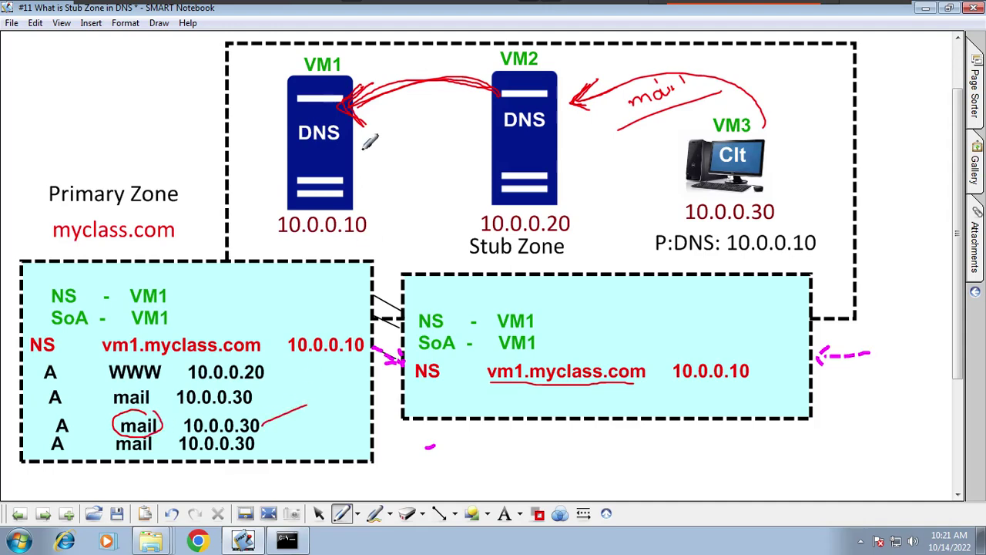
mouse_move(354, 163)
left_mouse_down()
mouse_move(402, 146)
mouse_move(493, 186)
left_mouse_up()
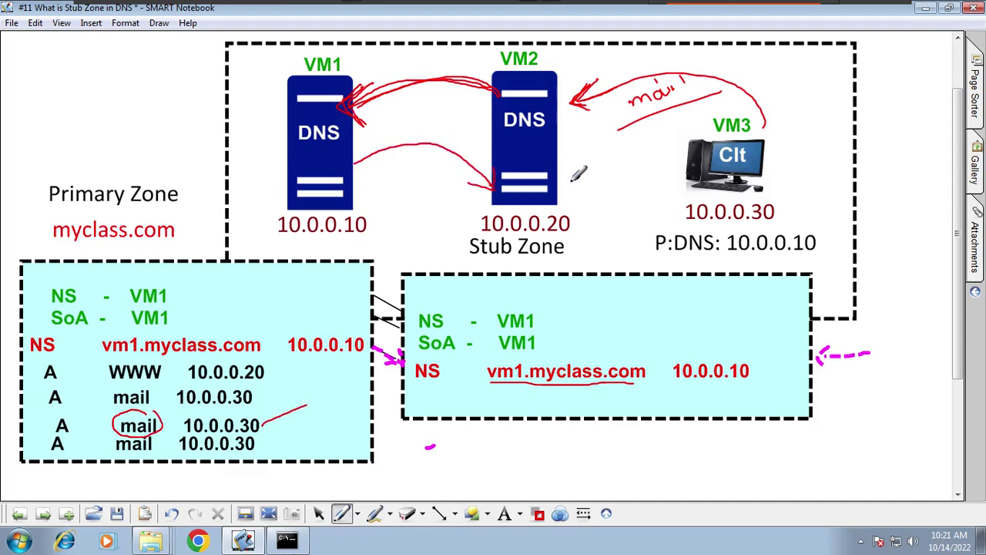
mouse_move(554, 182)
left_mouse_down()
mouse_move(673, 166)
mouse_move(675, 176)
left_mouse_up()
left_click_drag(644, 179, 670, 183)
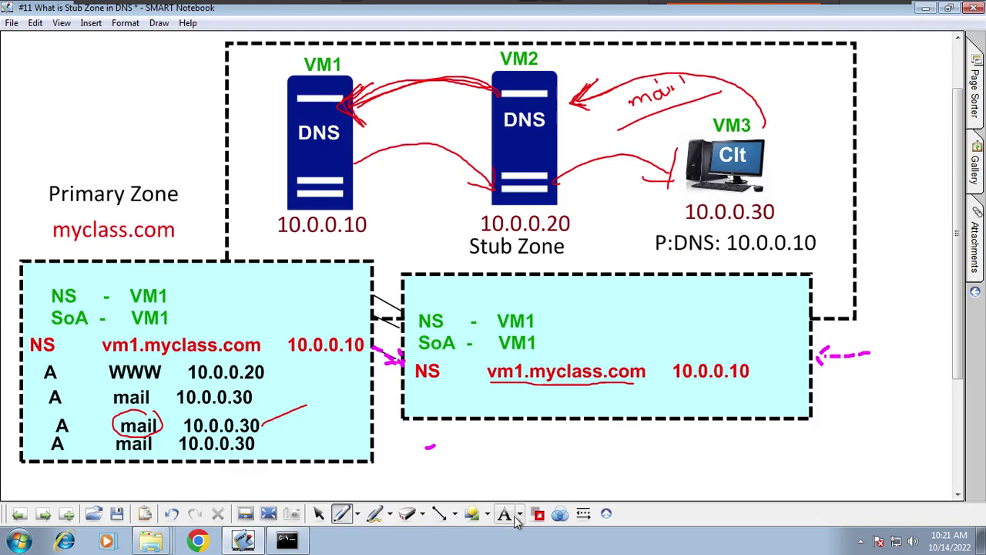
Step: In darker red ink, draw lines from the mail record and curves from VM1 to VM2
left_click(538, 513)
left_click(537, 450)
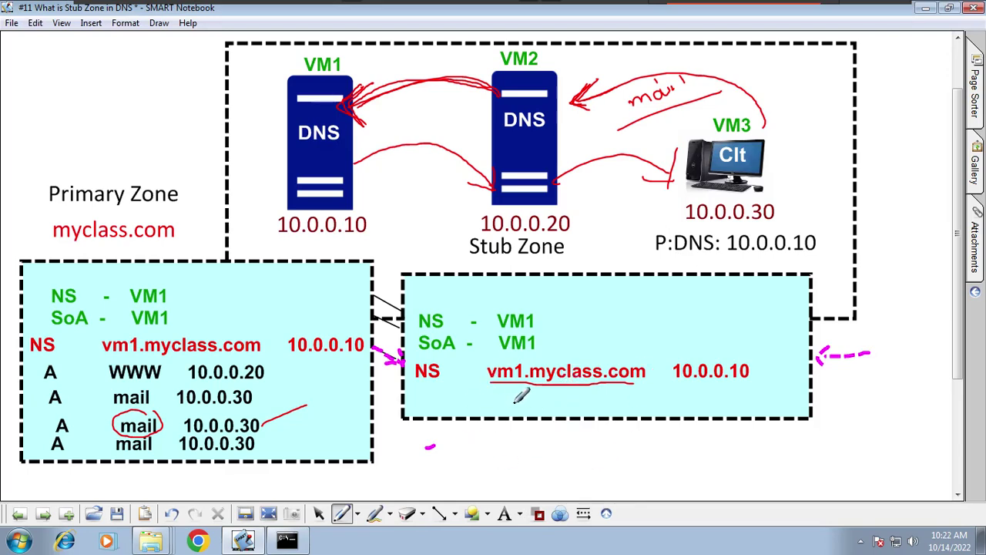
left_click_drag(306, 406, 457, 393)
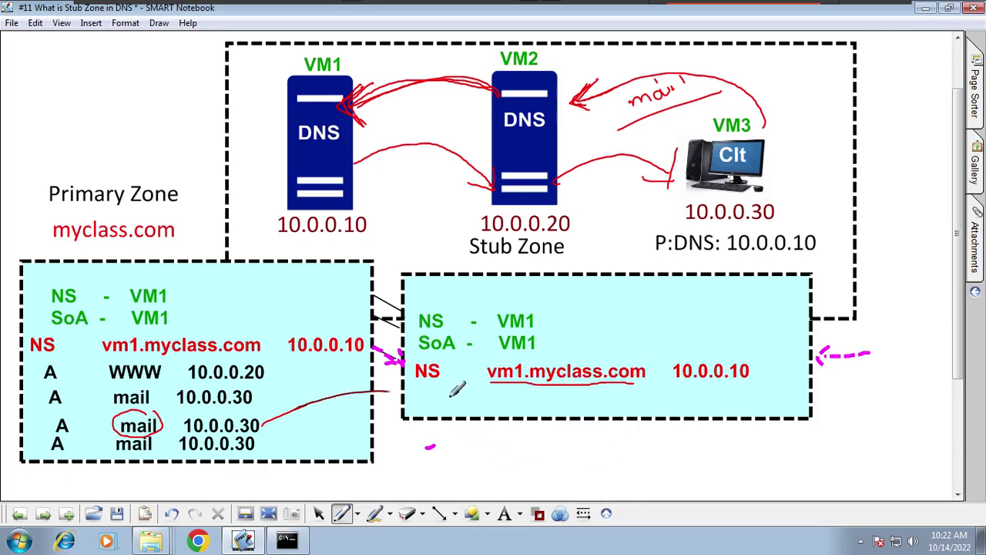
mouse_move(310, 438)
left_mouse_down()
mouse_move(474, 407)
mouse_move(387, 449)
mouse_move(454, 437)
left_mouse_up()
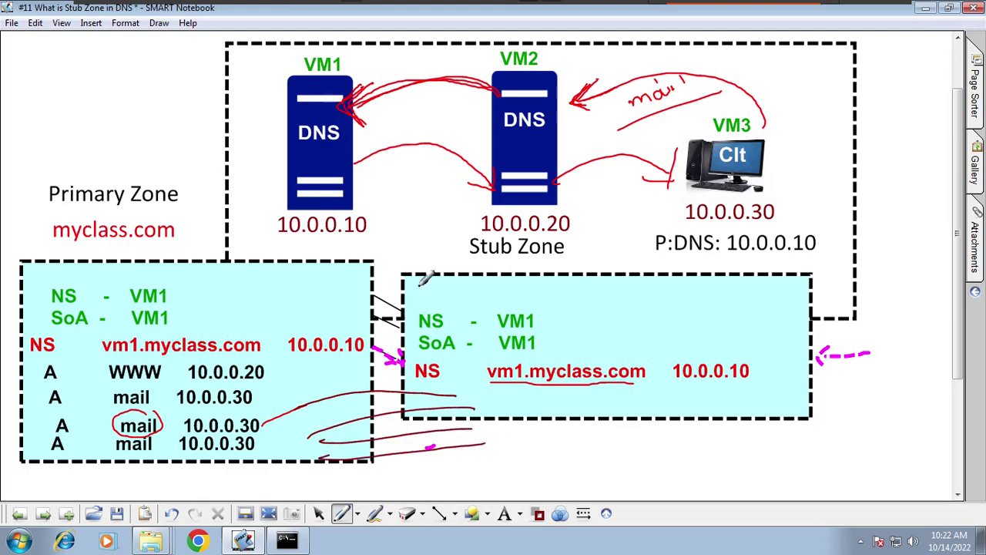
left_click_drag(282, 248, 288, 248)
left_click_drag(369, 173, 534, 219)
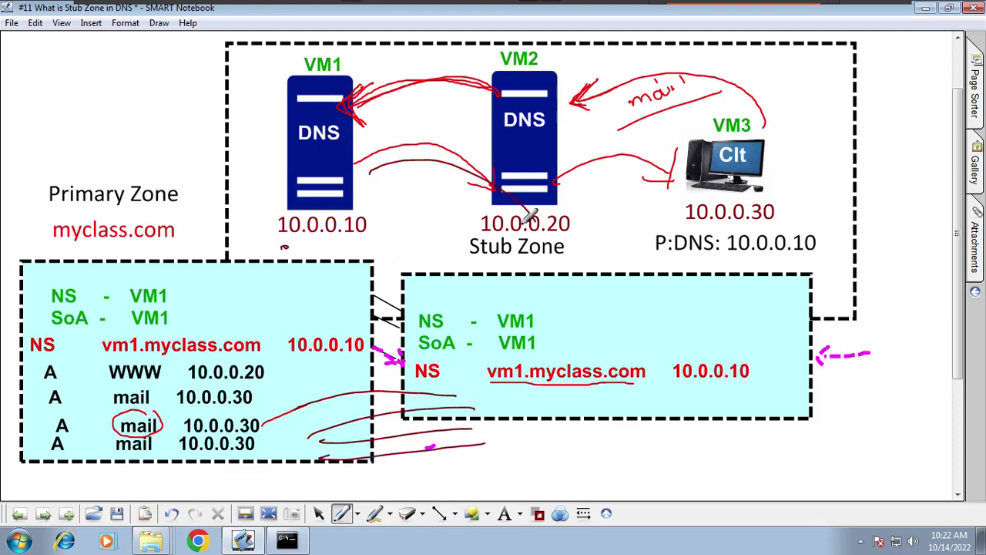
left_click_drag(304, 247, 517, 219)
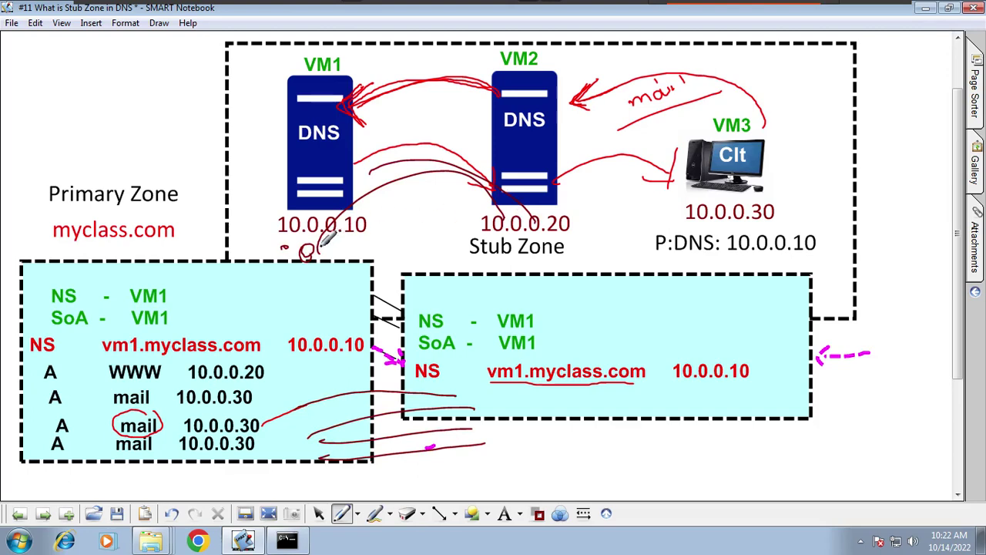
left_click_drag(326, 239, 493, 209)
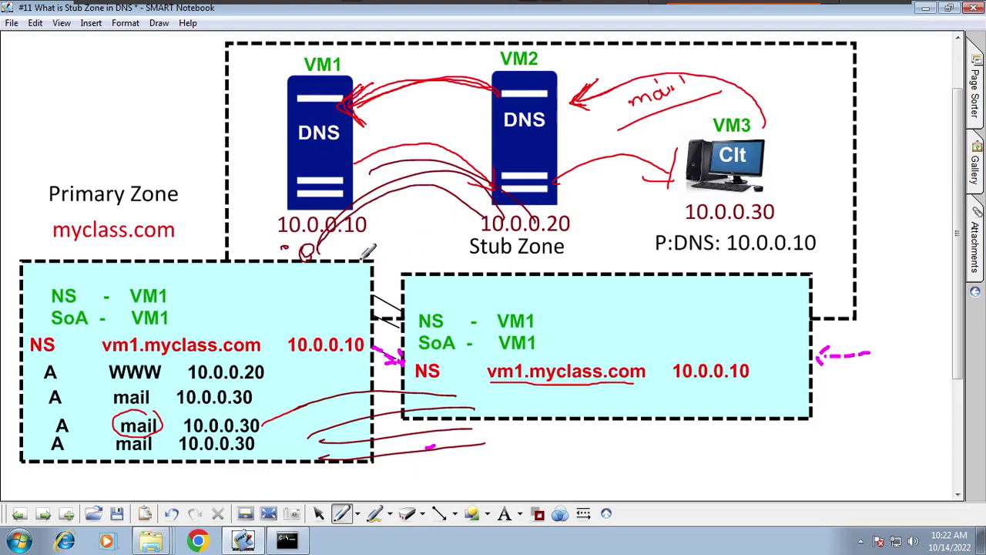
mouse_move(348, 209)
left_mouse_down()
mouse_move(476, 188)
mouse_move(459, 188)
left_mouse_up()
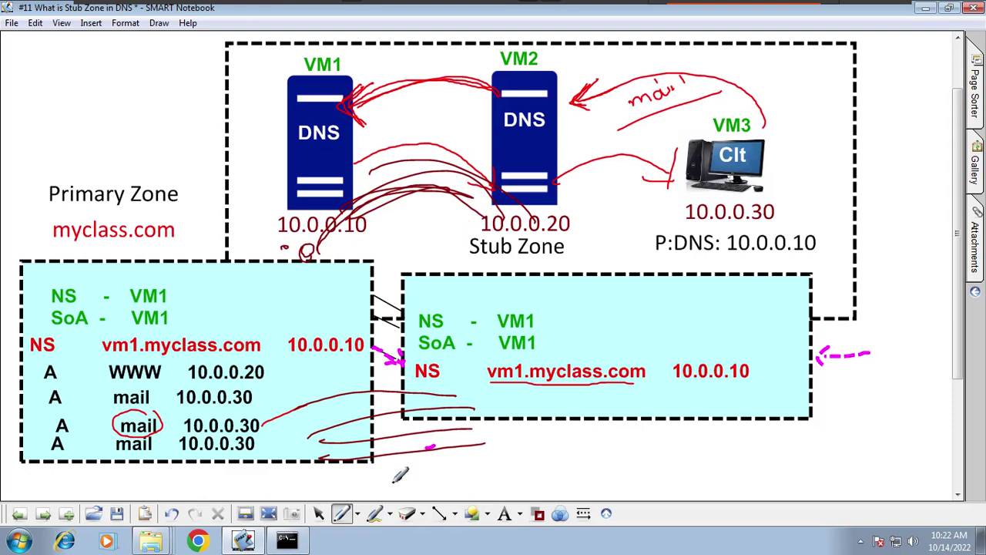
Step: Wipe the extra strokes around the zone boxes with the large eraser
left_click(426, 520)
left_click(429, 506)
mouse_move(446, 443)
left_mouse_down()
mouse_move(352, 429)
mouse_move(419, 286)
mouse_move(541, 284)
mouse_move(556, 316)
left_mouse_up()
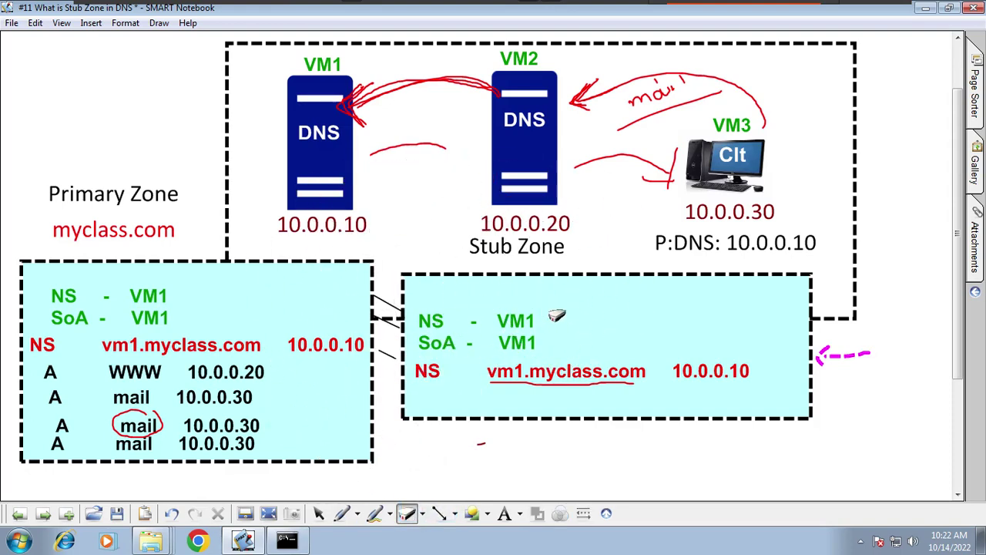